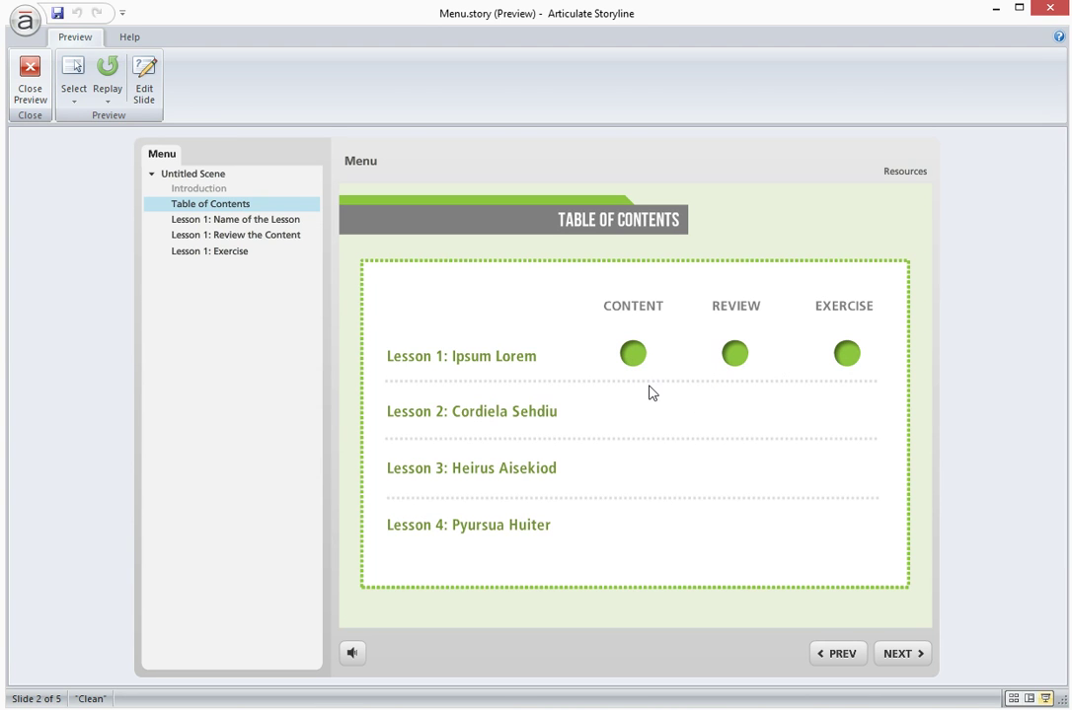
In preview, visit Lesson 1's Content slide and return to the table of contents, twice.
click(634, 354)
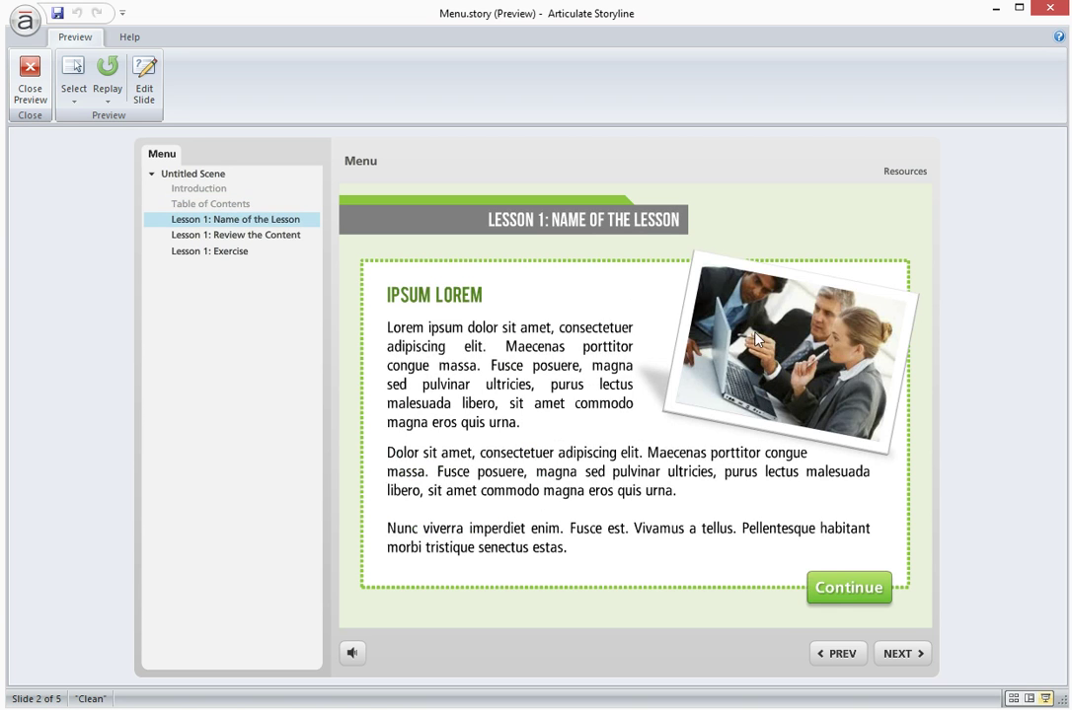
click(832, 588)
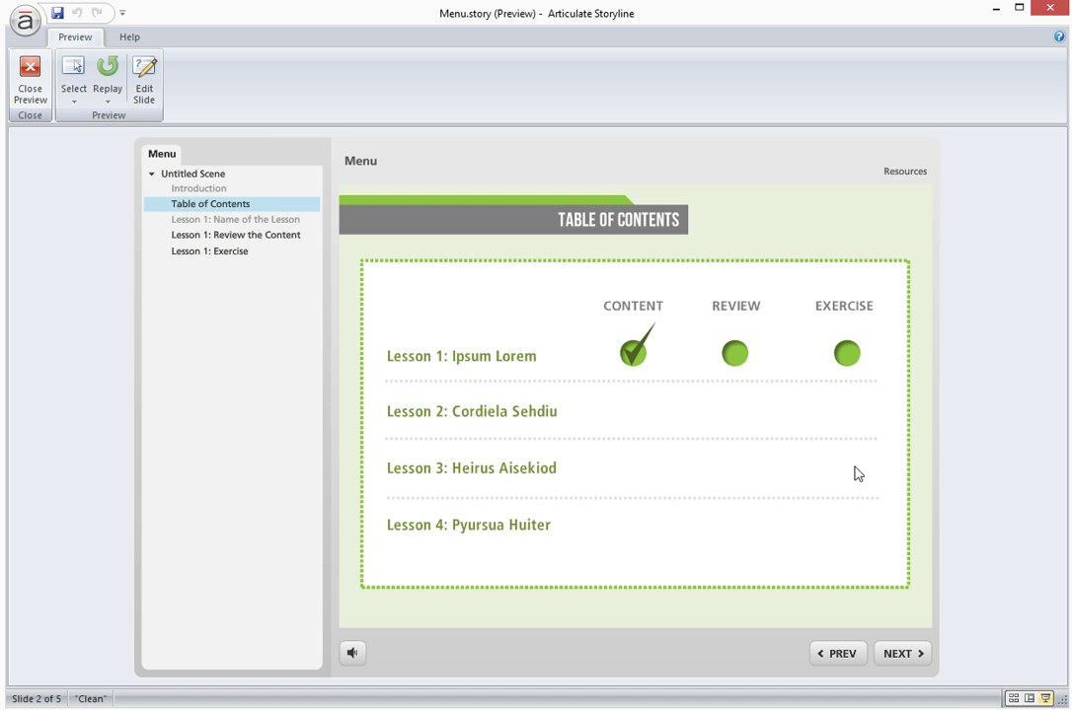
click(633, 357)
click(842, 590)
Visit the Review and Exercise slides, returning to the menu after each.
click(734, 354)
click(856, 589)
click(845, 354)
click(851, 589)
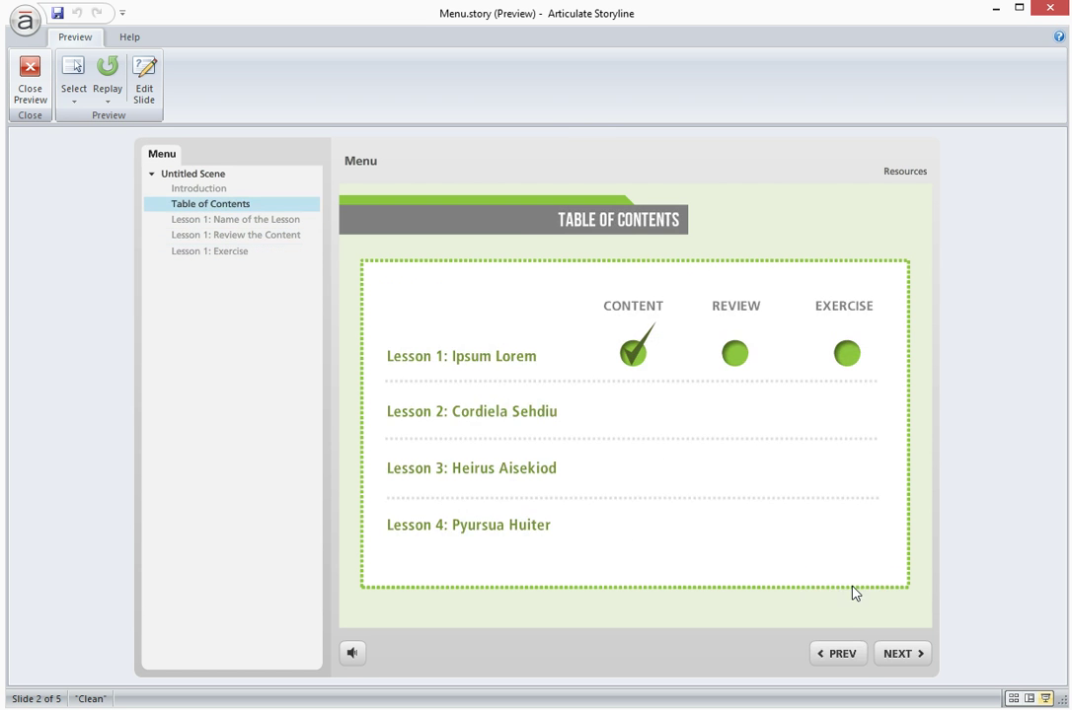
Close the preview and inspect the Review circle's check-mark Completed state, then restore Normal.
click(30, 79)
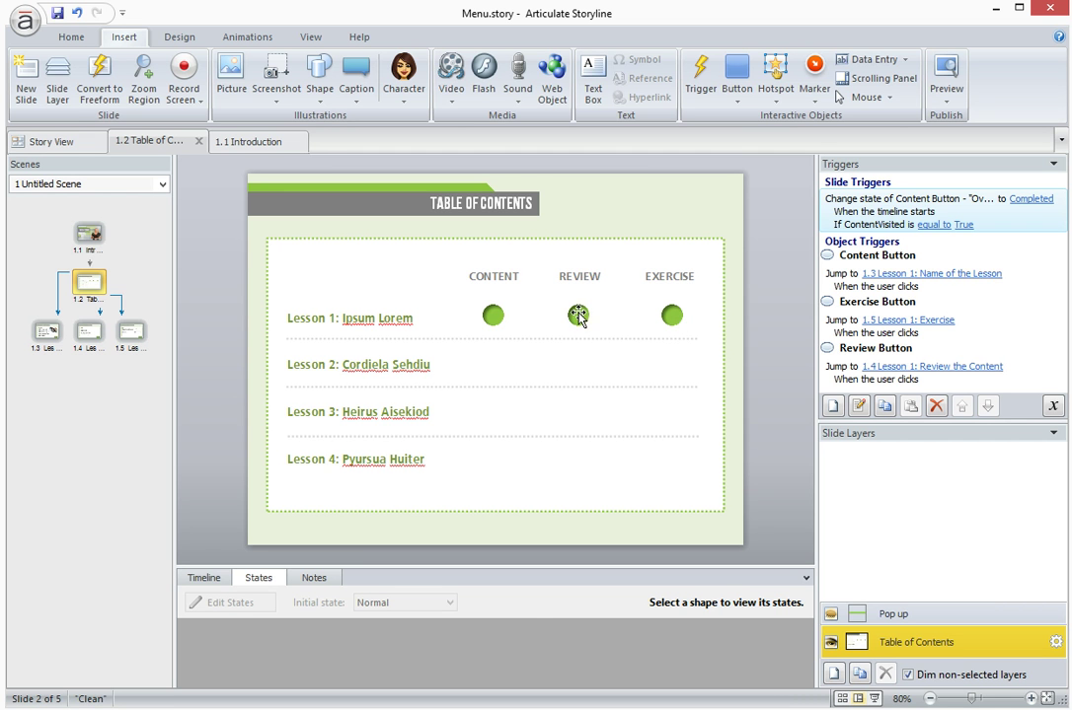
click(580, 316)
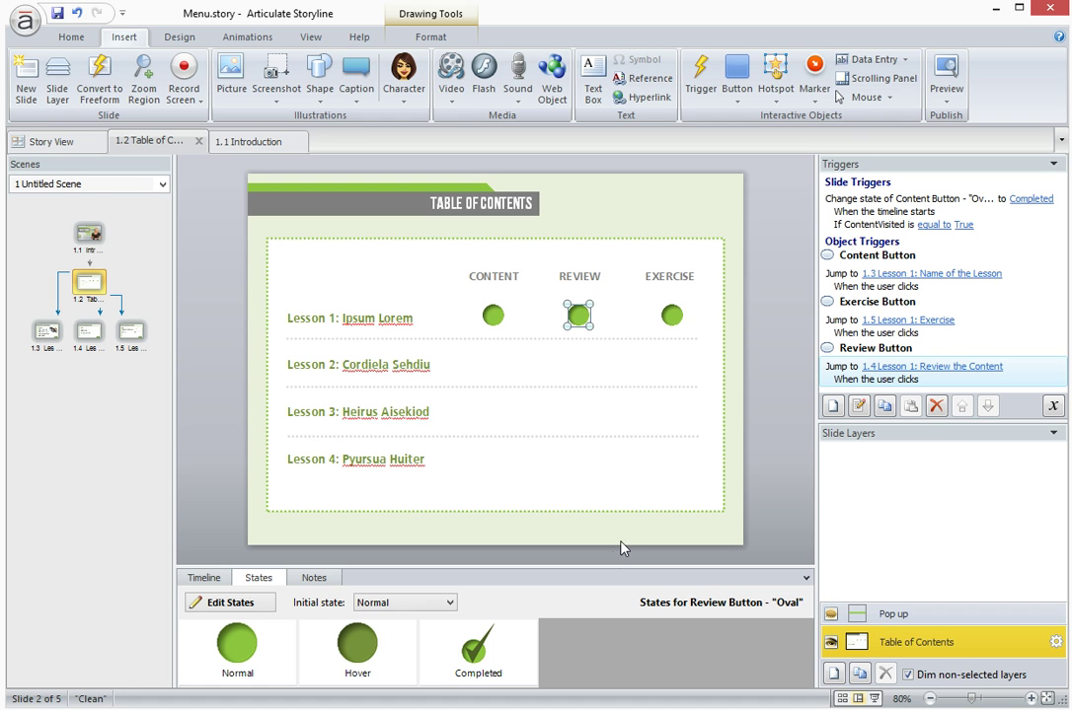
click(478, 653)
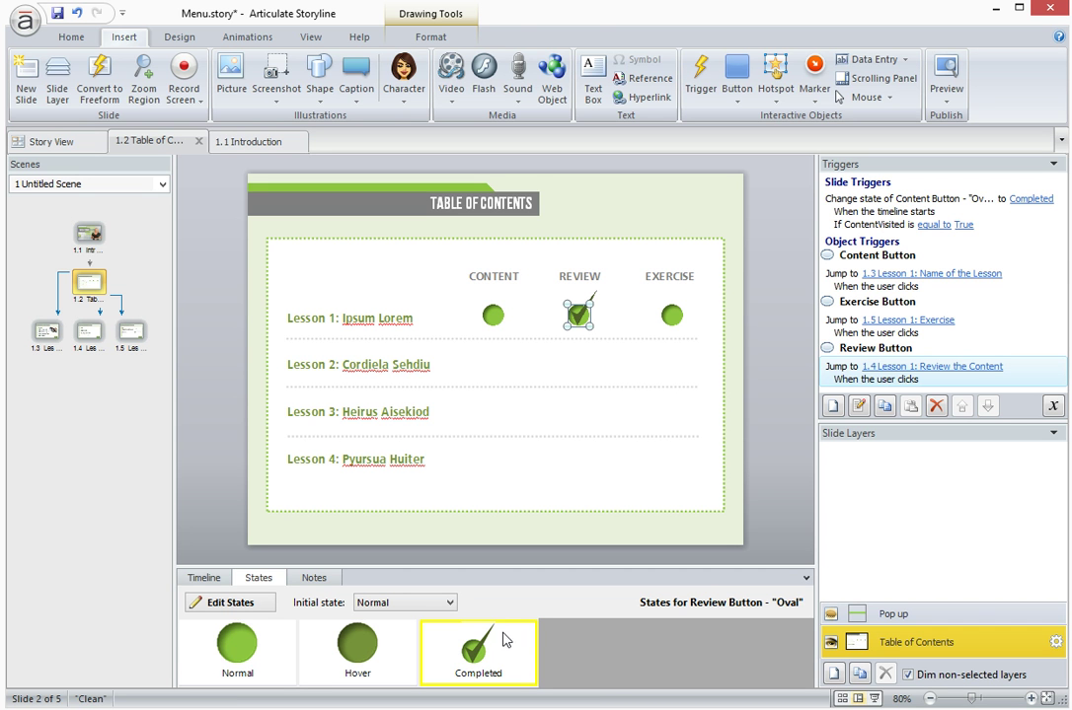
click(500, 607)
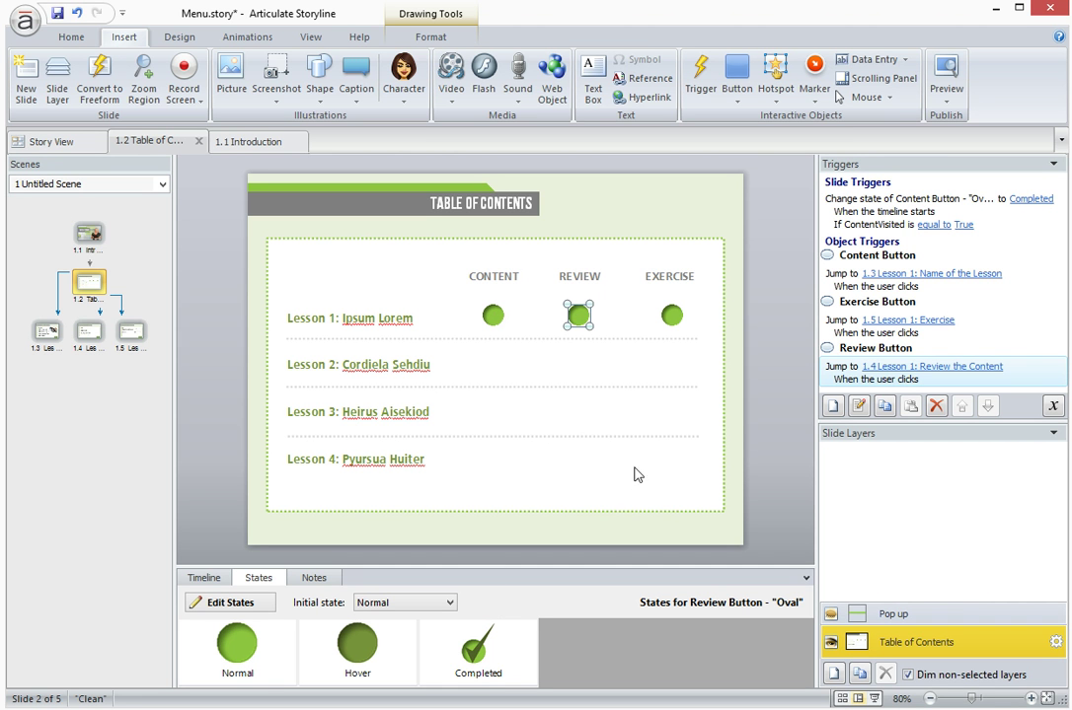
Look through the Review, Exercise and Table of Contents slides, ending on Table of Contents.
click(771, 395)
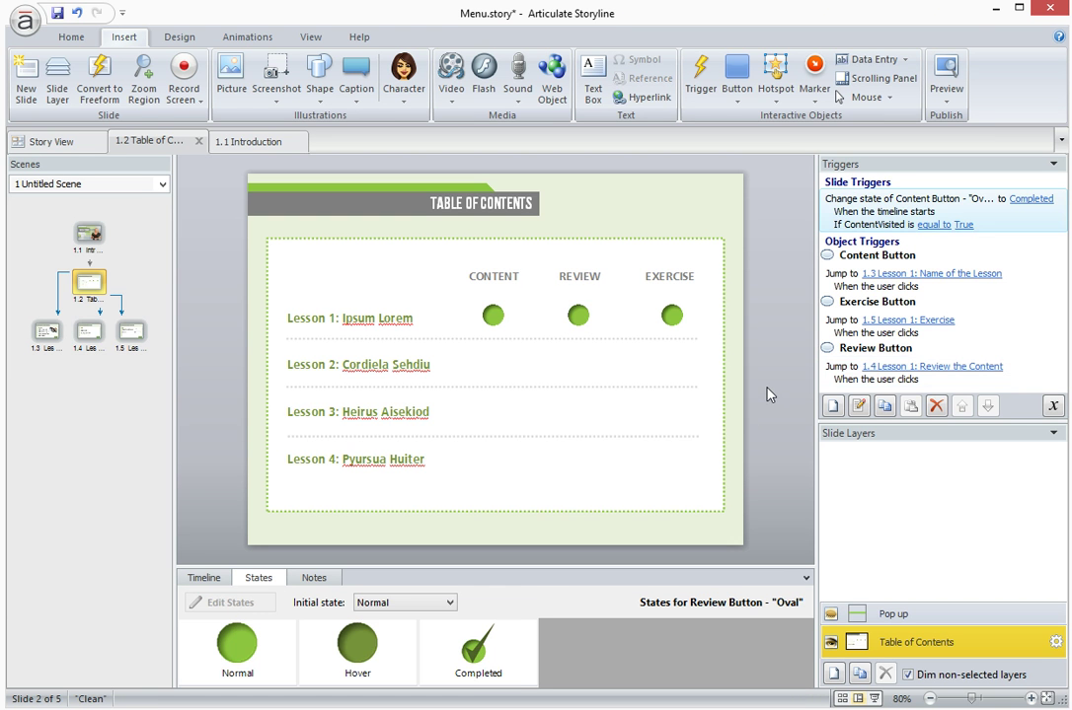
click(91, 332)
click(133, 341)
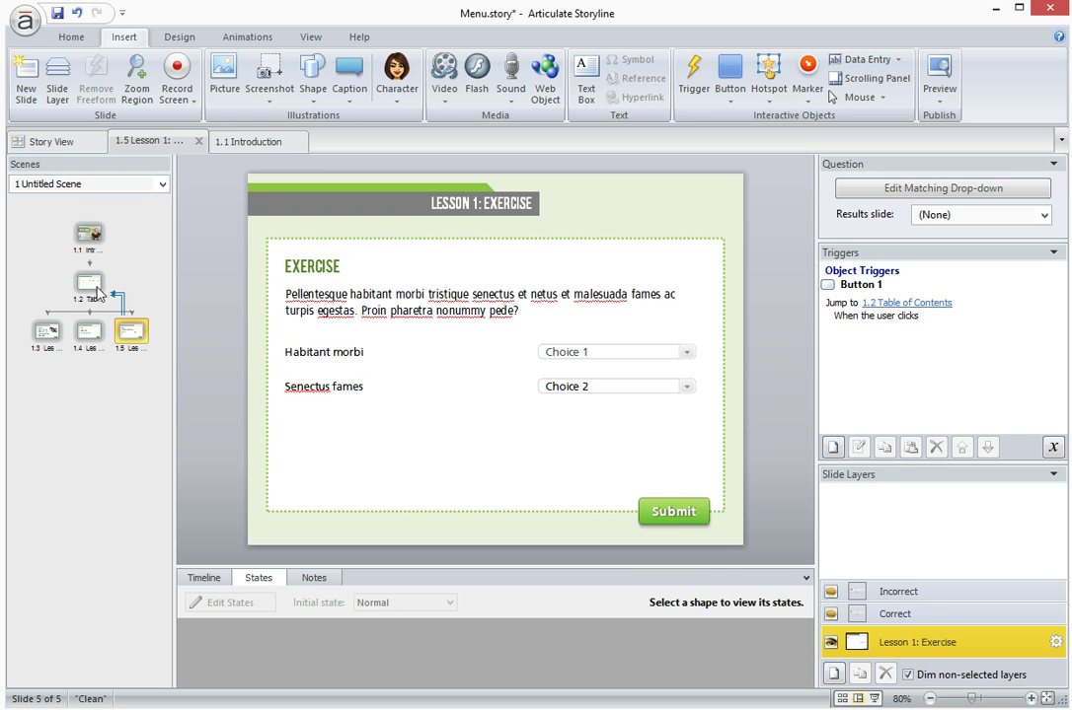
click(96, 288)
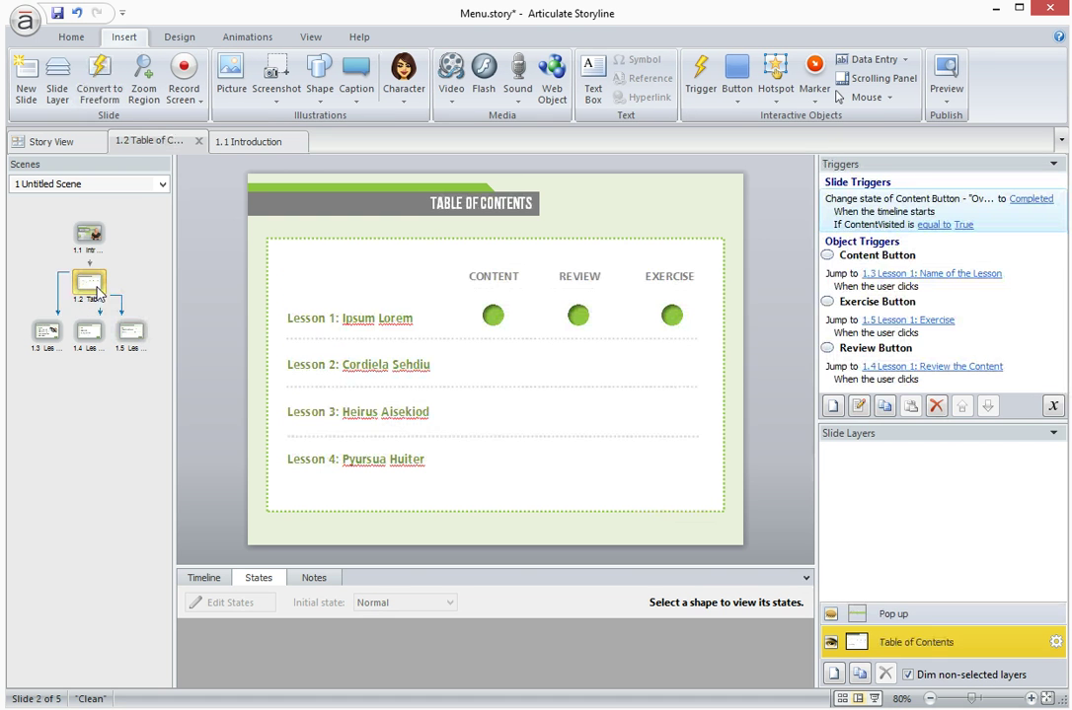
Create a True/False variable ReviewVisited with a default value of False.
click(1053, 406)
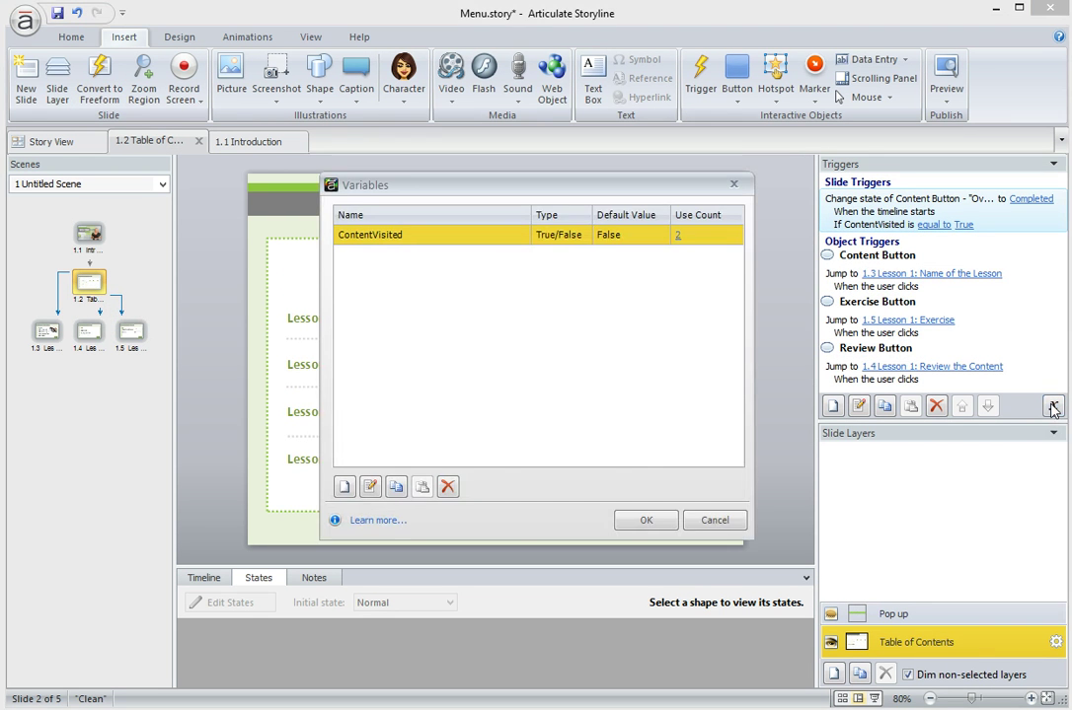
click(345, 488)
text(ReviewVisited)
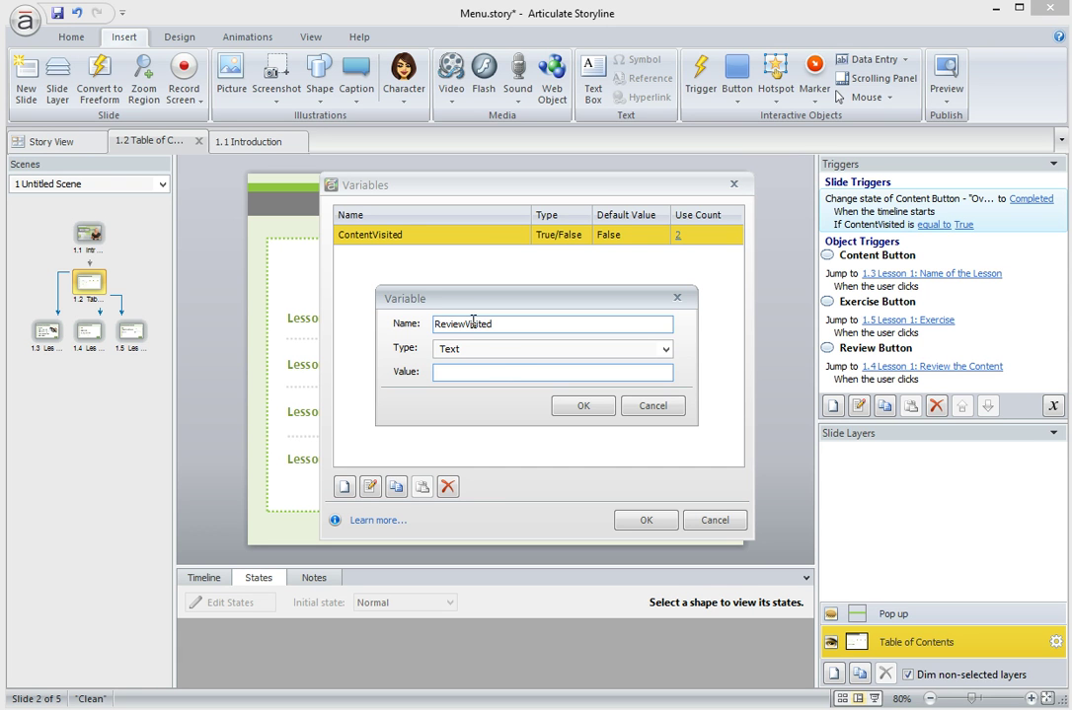
click(509, 350)
click(503, 371)
click(503, 373)
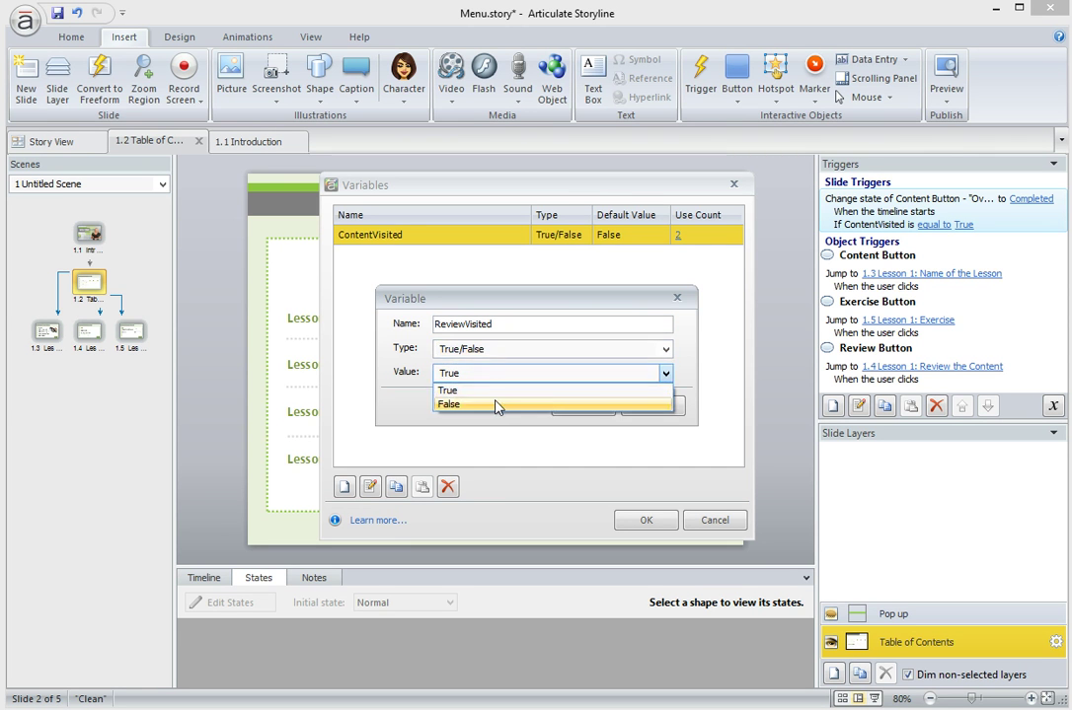
click(498, 402)
click(583, 406)
Add a second True/False variable, ExerciseVisited, defaulting to False, and save the variable list.
click(344, 487)
text(ExerciseVisited)
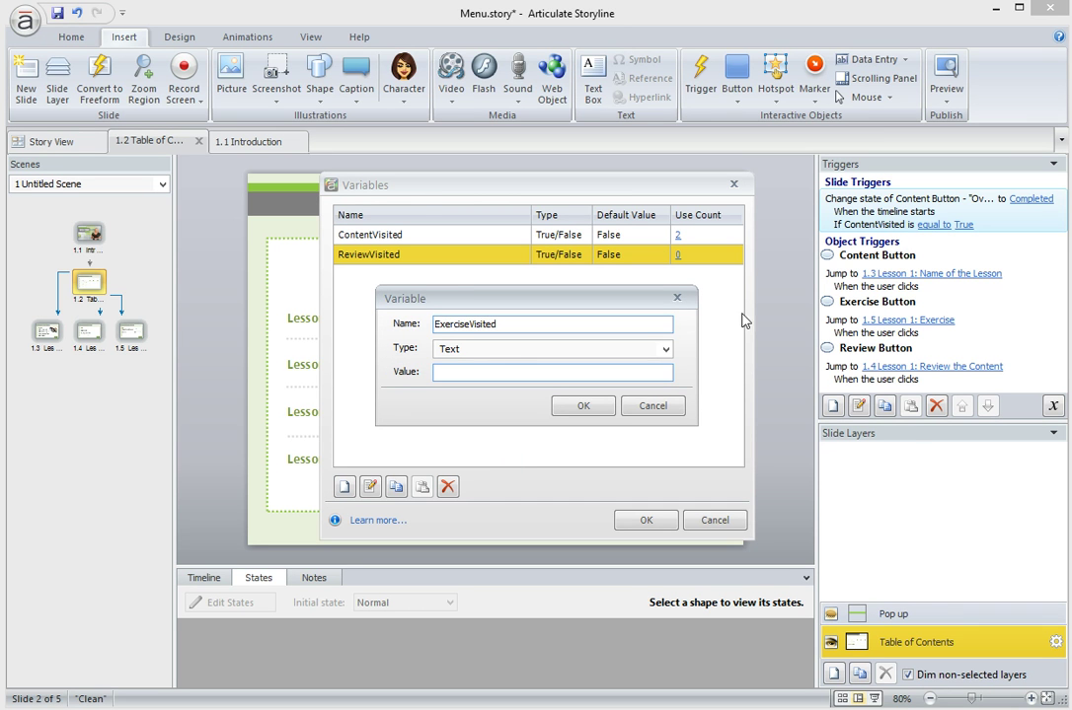
click(508, 349)
click(503, 381)
click(505, 349)
click(491, 366)
click(486, 375)
key(Down)
key(Return)
key(Return)
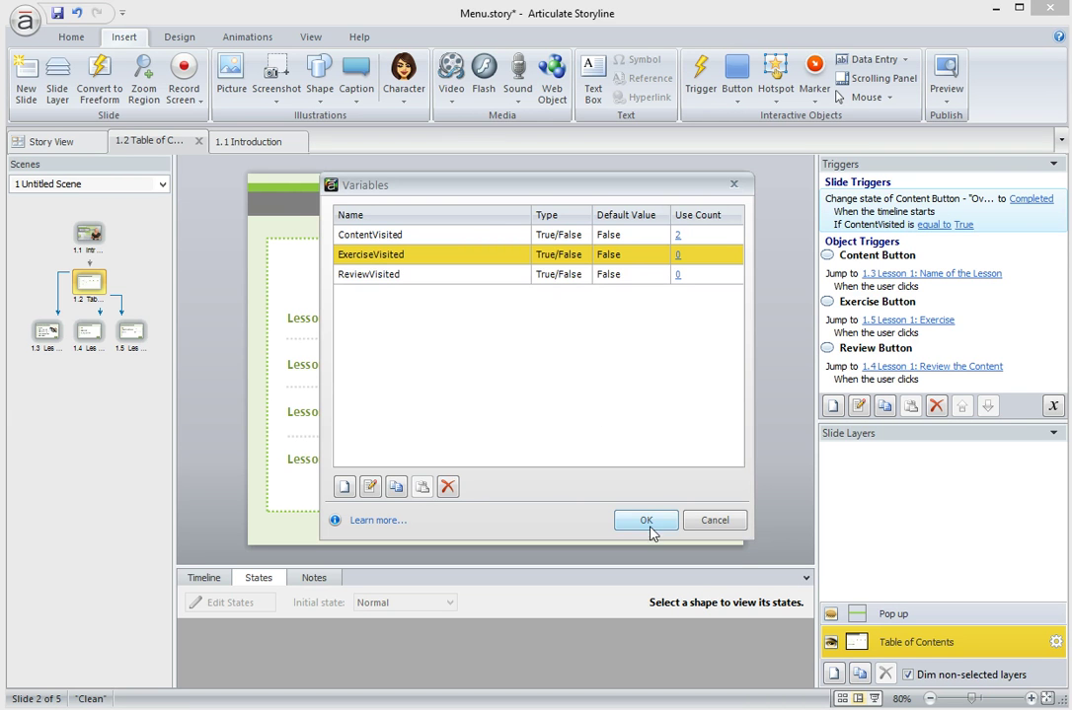
click(648, 523)
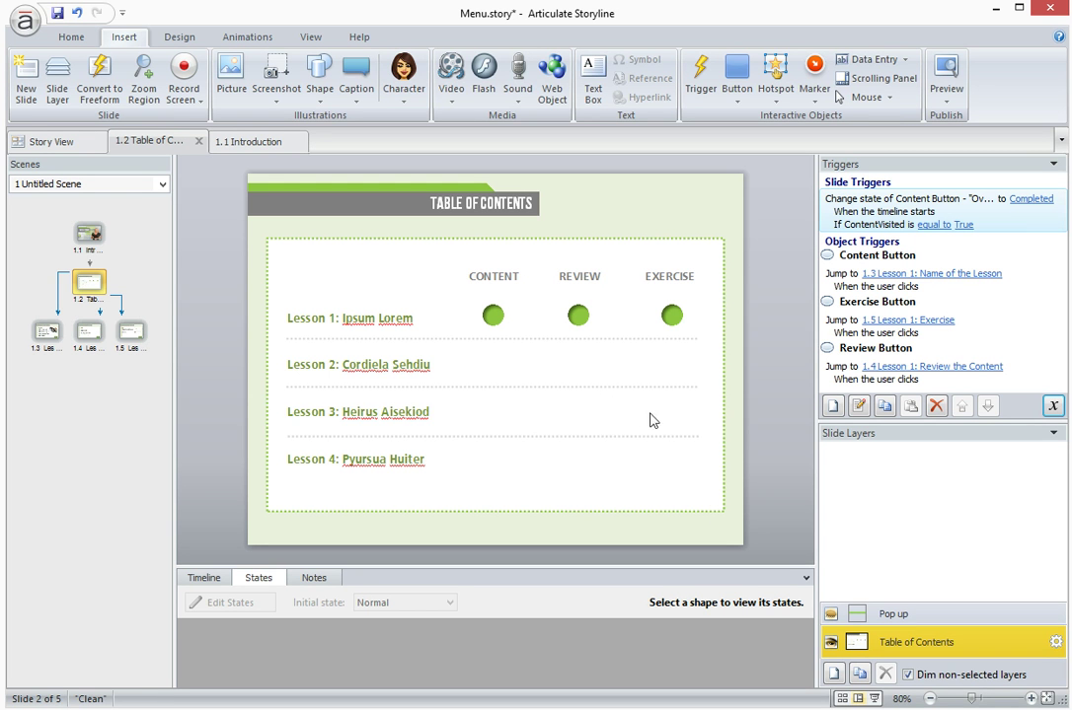
On the Review the Content slide, start an Adjust variable trigger targeting ReviewVisited.
click(98, 331)
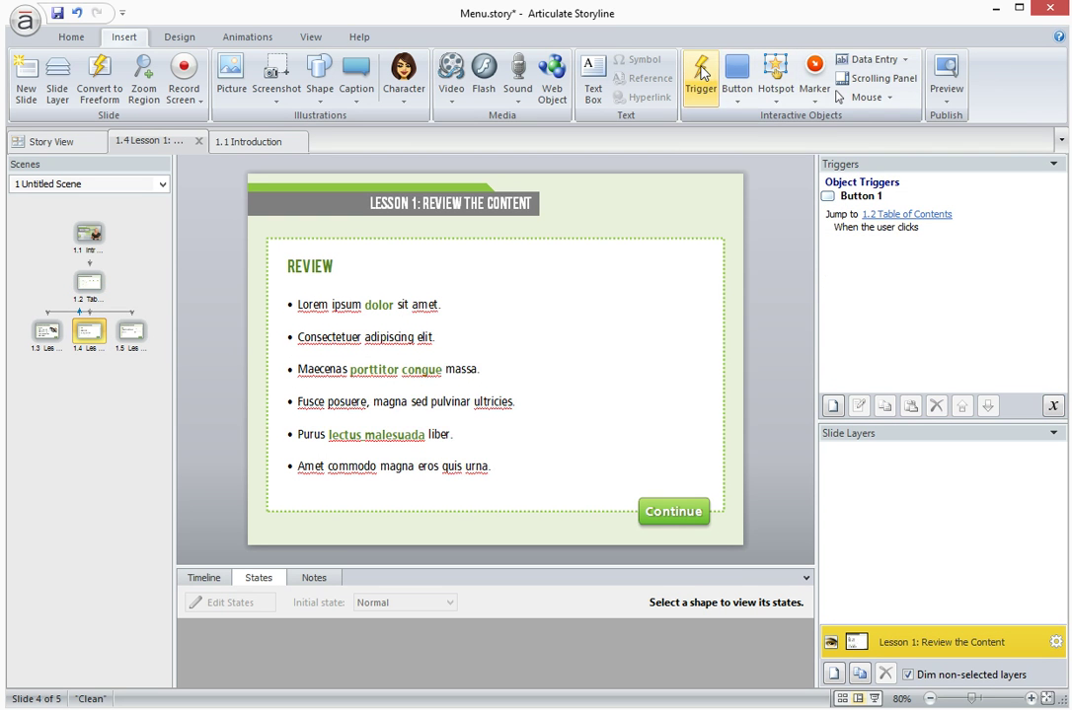
click(702, 75)
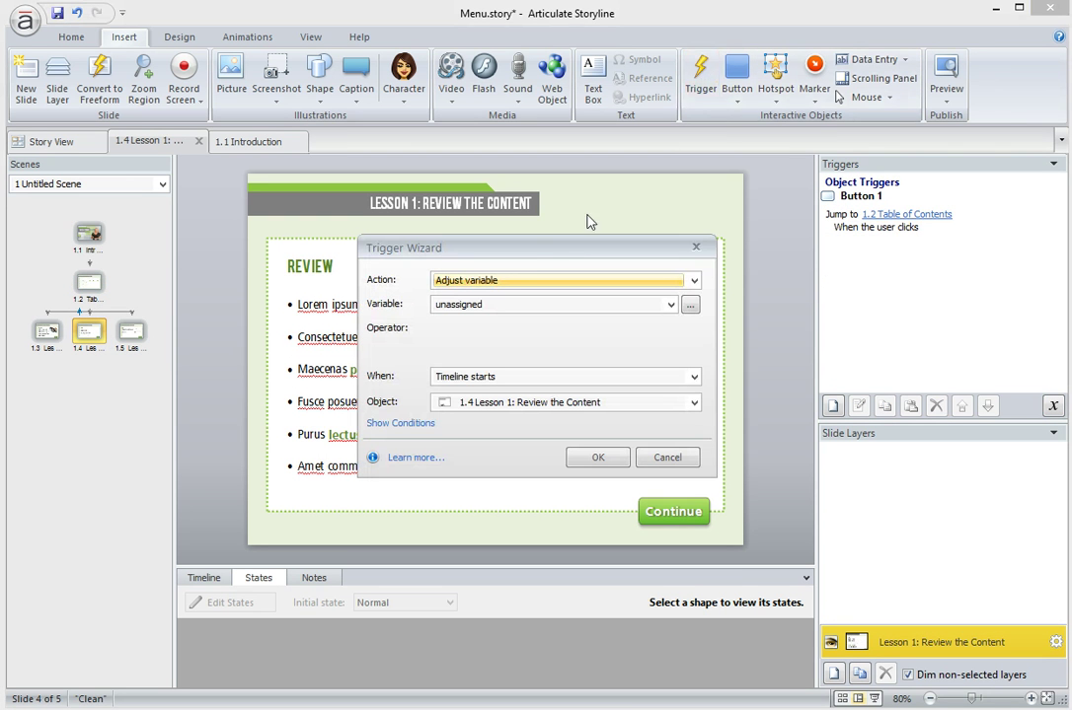
click(513, 284)
click(505, 651)
click(494, 304)
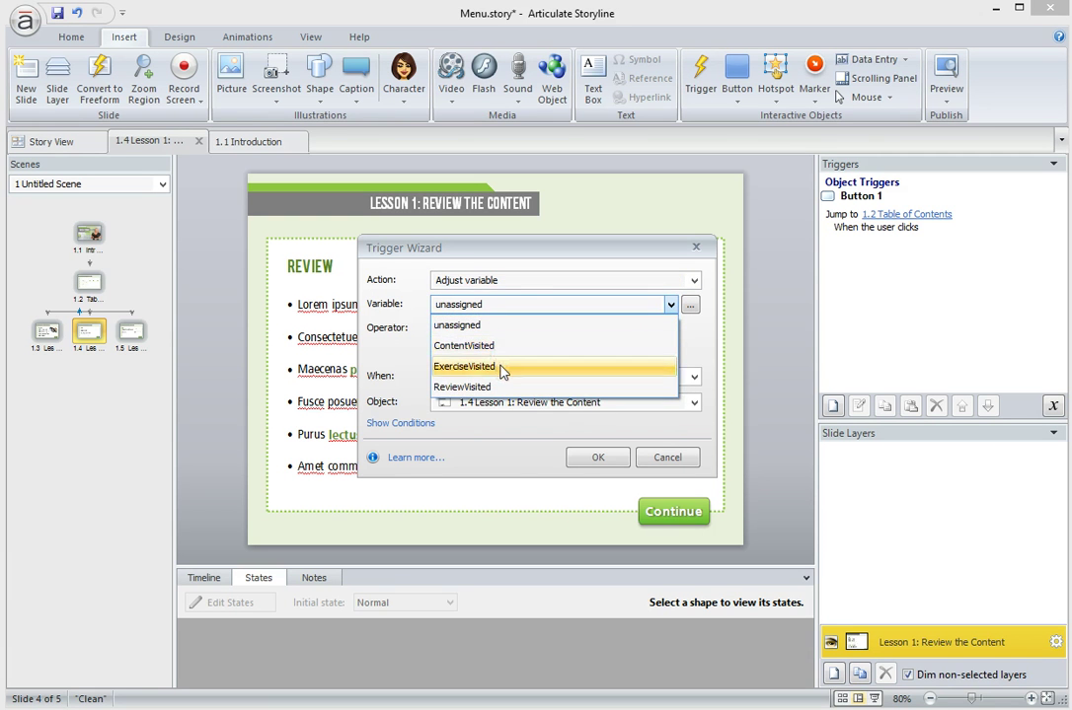
click(490, 387)
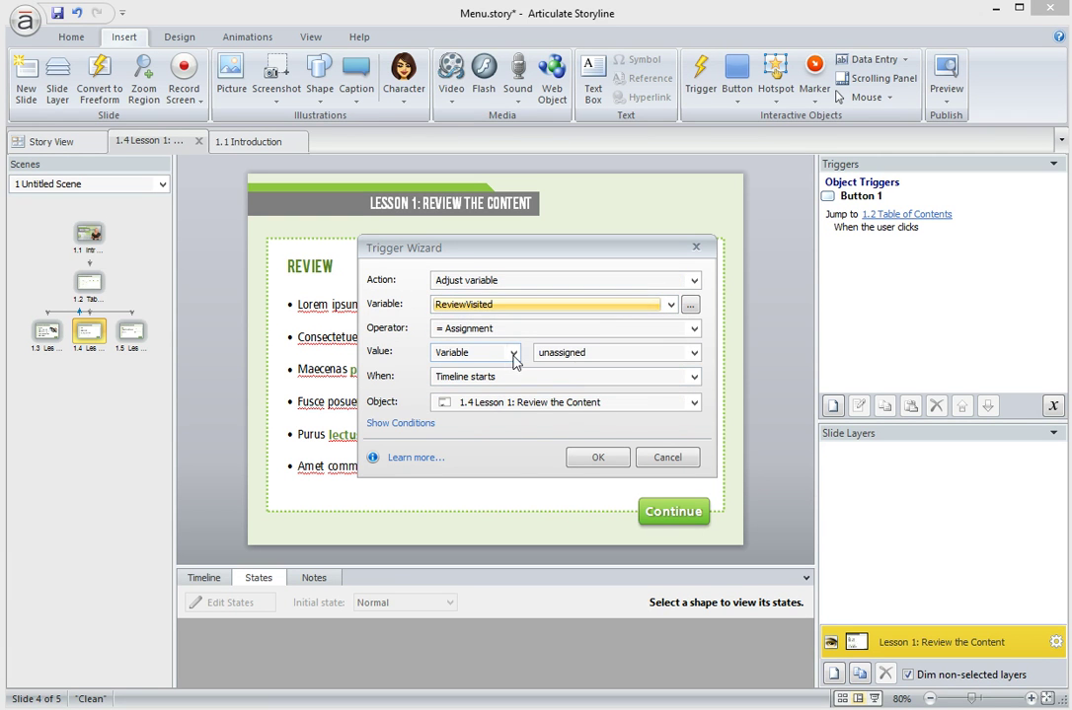
Assign ReviewVisited the fixed value True when the timeline starts and confirm the trigger.
click(582, 352)
click(498, 361)
click(471, 355)
click(446, 374)
click(612, 352)
click(558, 372)
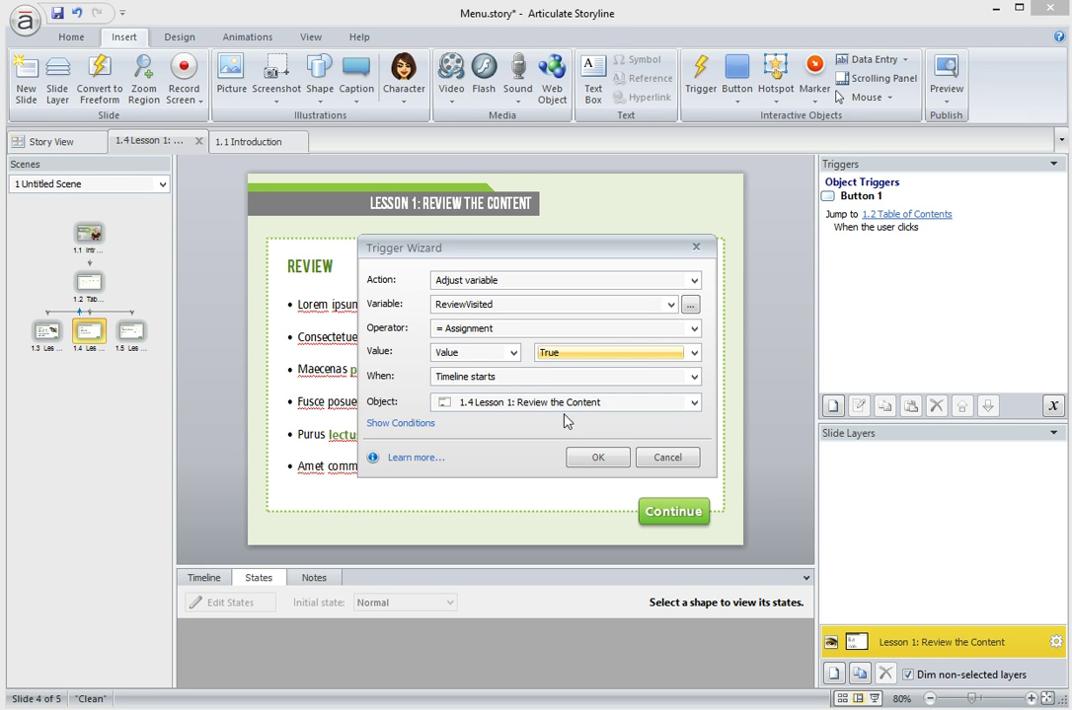
click(599, 459)
Add a trigger on the Lesson 1 Exercise slide assigning ExerciseVisited True, then reopen Table of Contents.
click(129, 336)
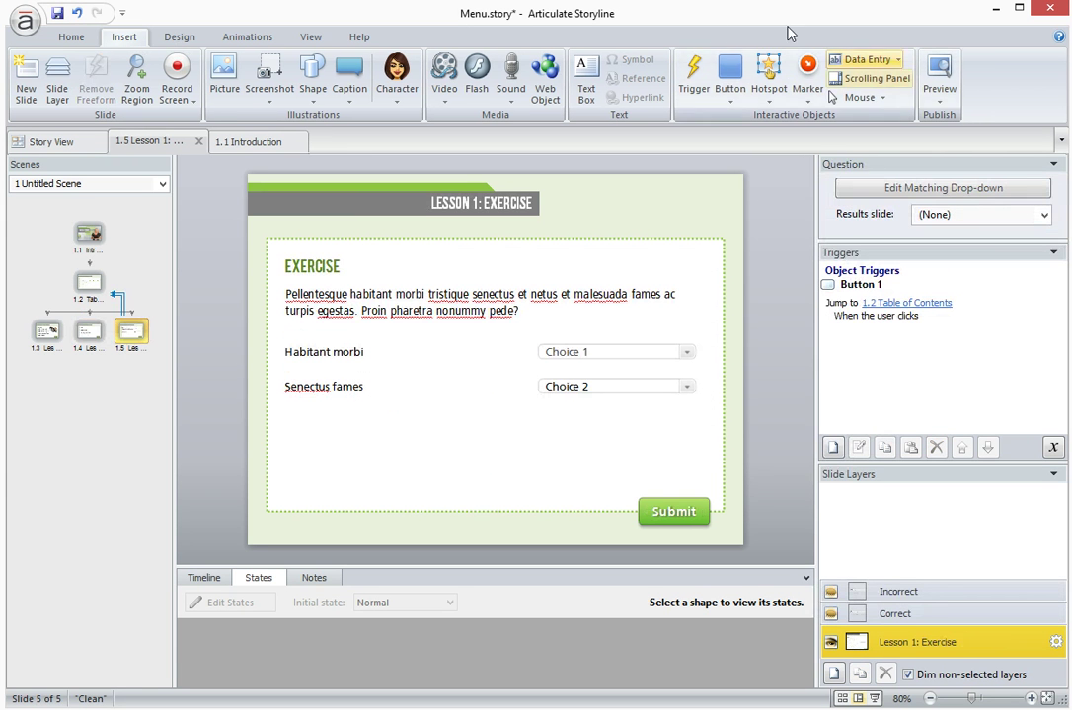
click(694, 77)
click(497, 306)
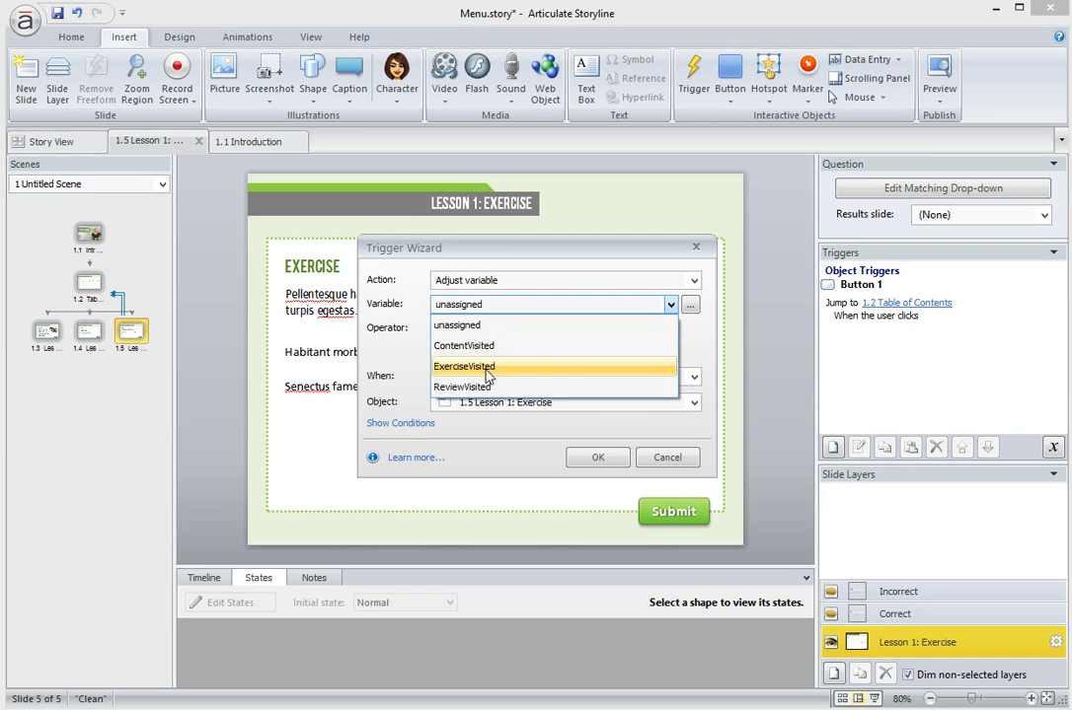
click(486, 366)
click(442, 352)
click(444, 371)
click(555, 353)
click(552, 373)
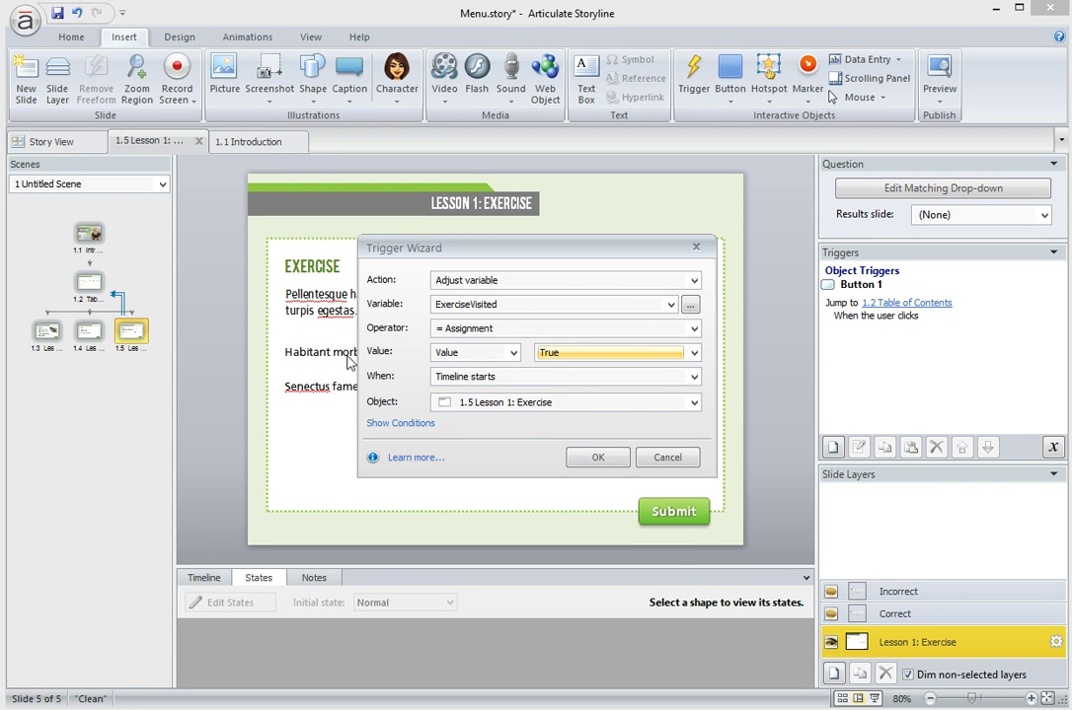
click(599, 458)
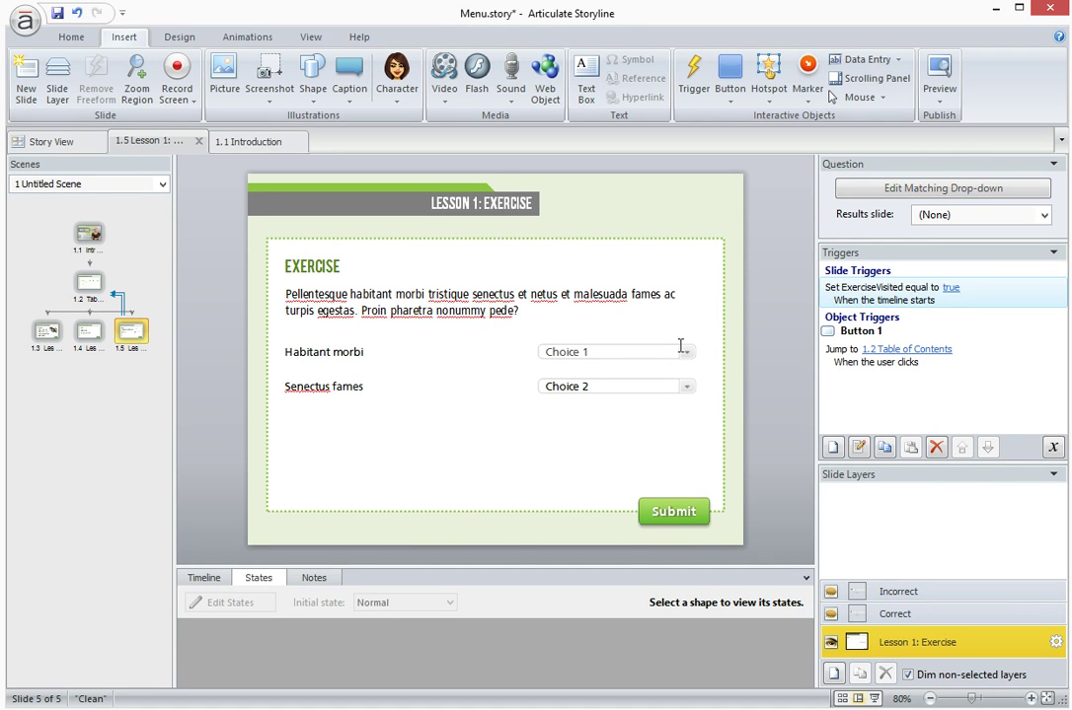
double_click(96, 283)
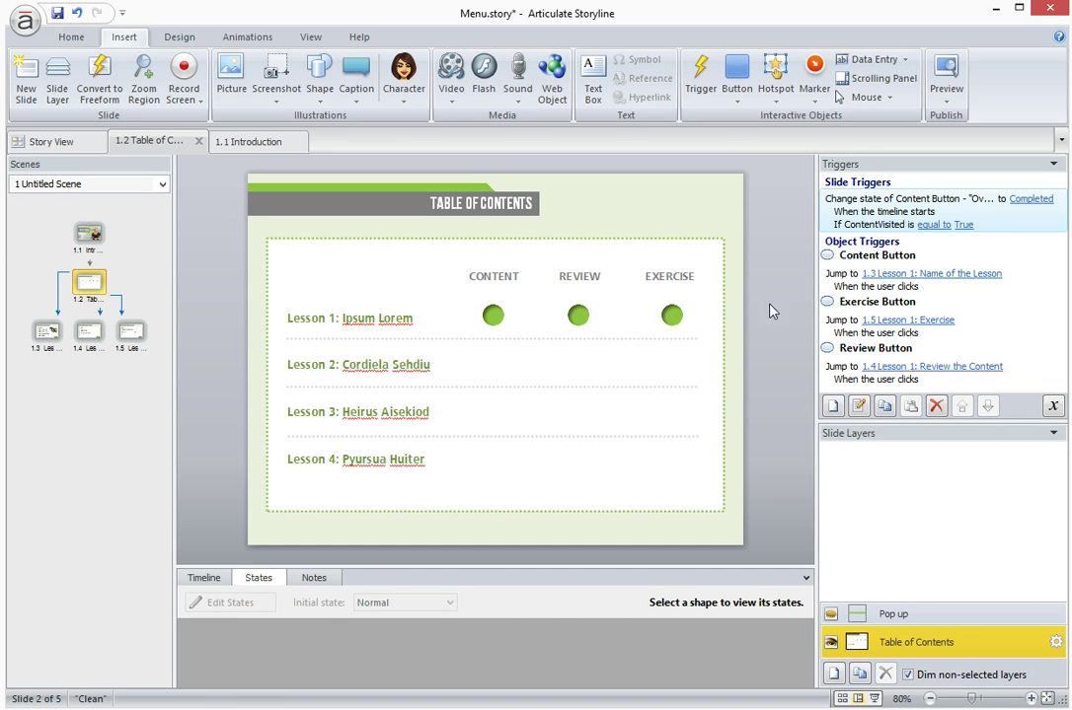
Start a trigger changing the Review Button's state to Completed when the timeline starts.
click(700, 77)
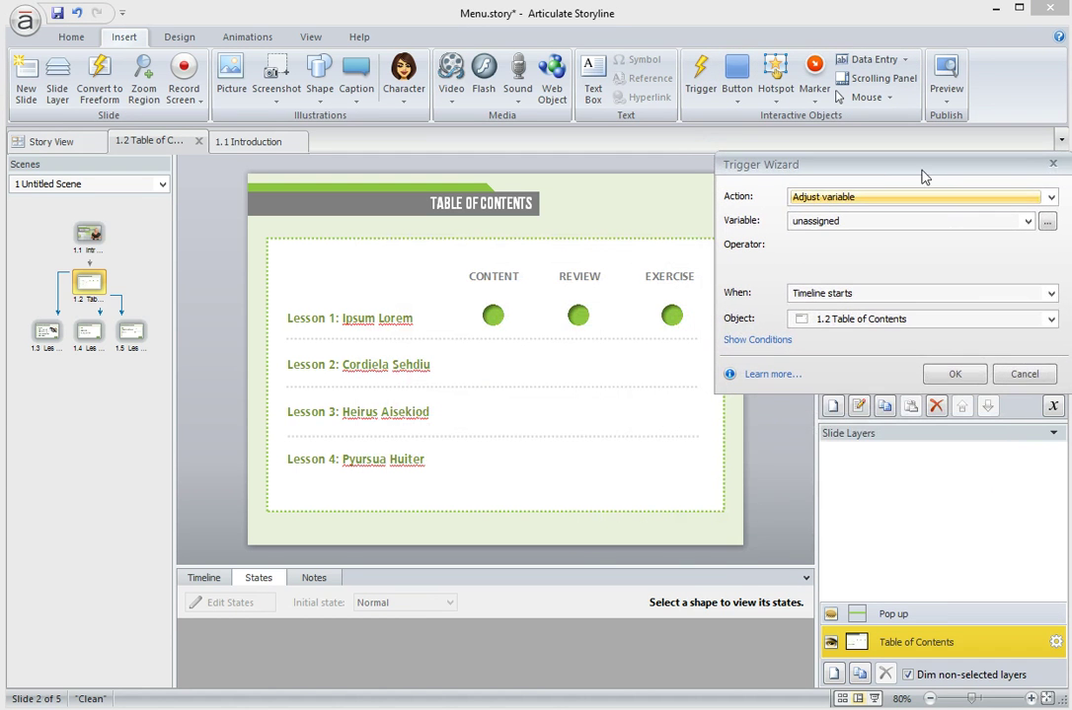
click(864, 199)
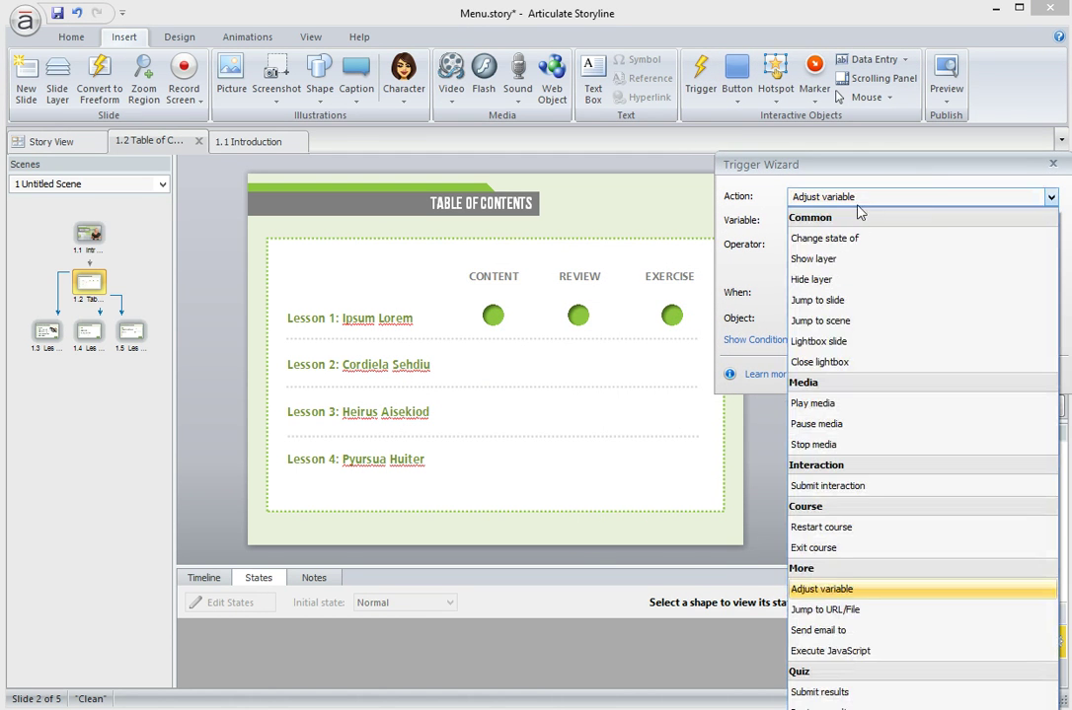
click(835, 242)
click(835, 220)
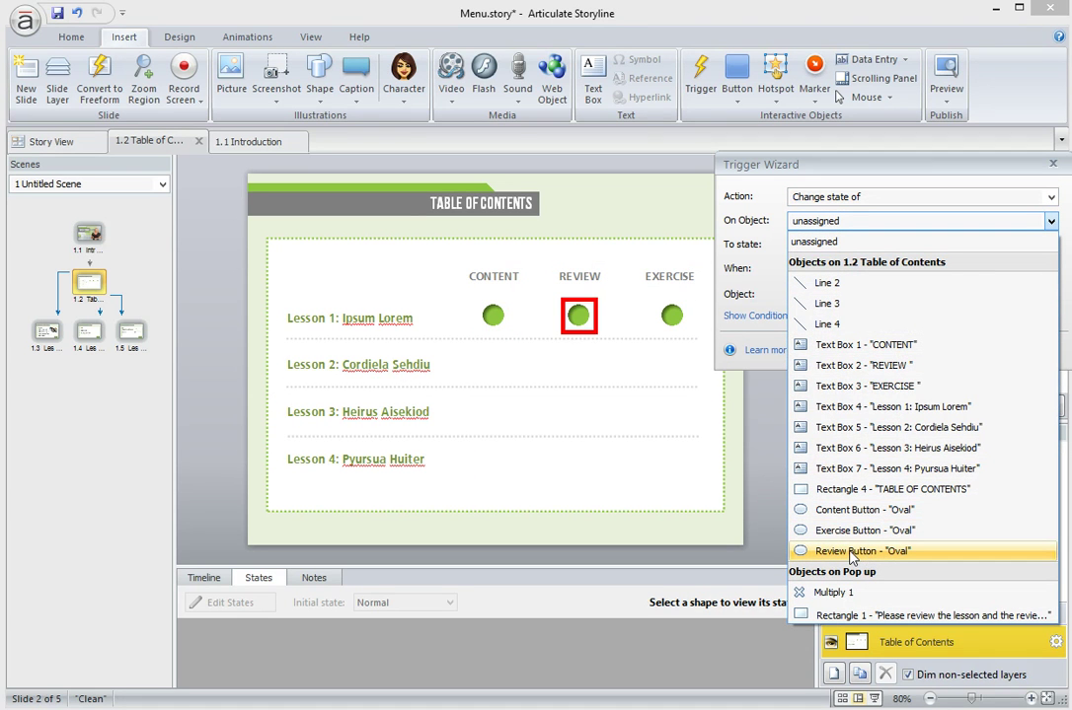
click(851, 554)
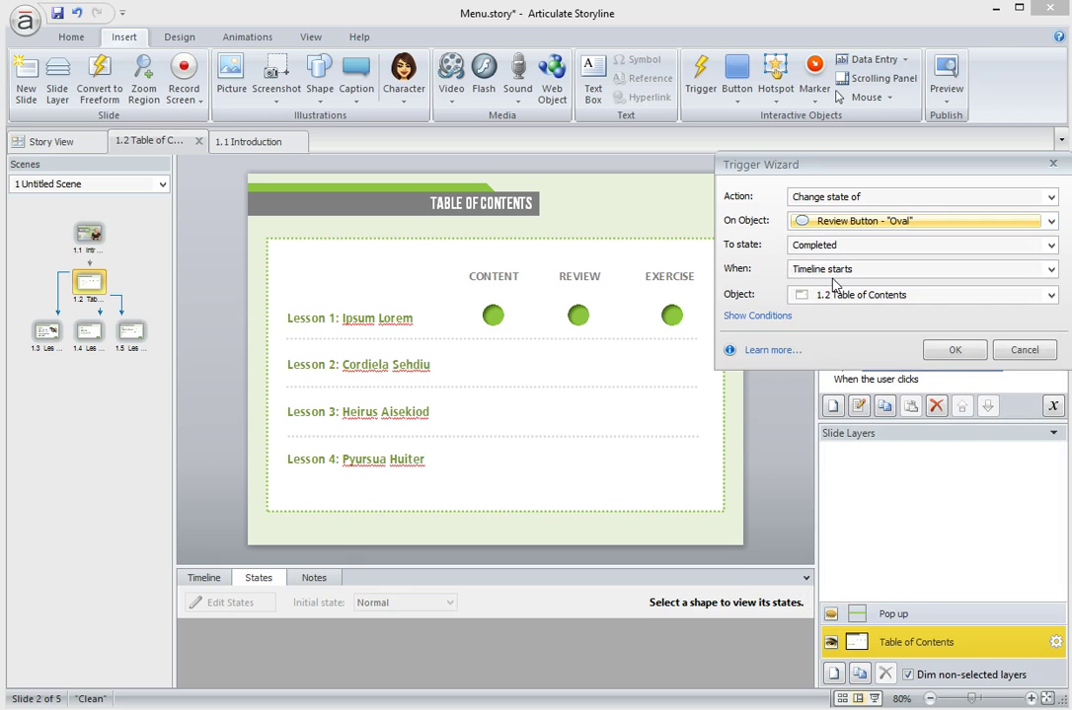
click(801, 247)
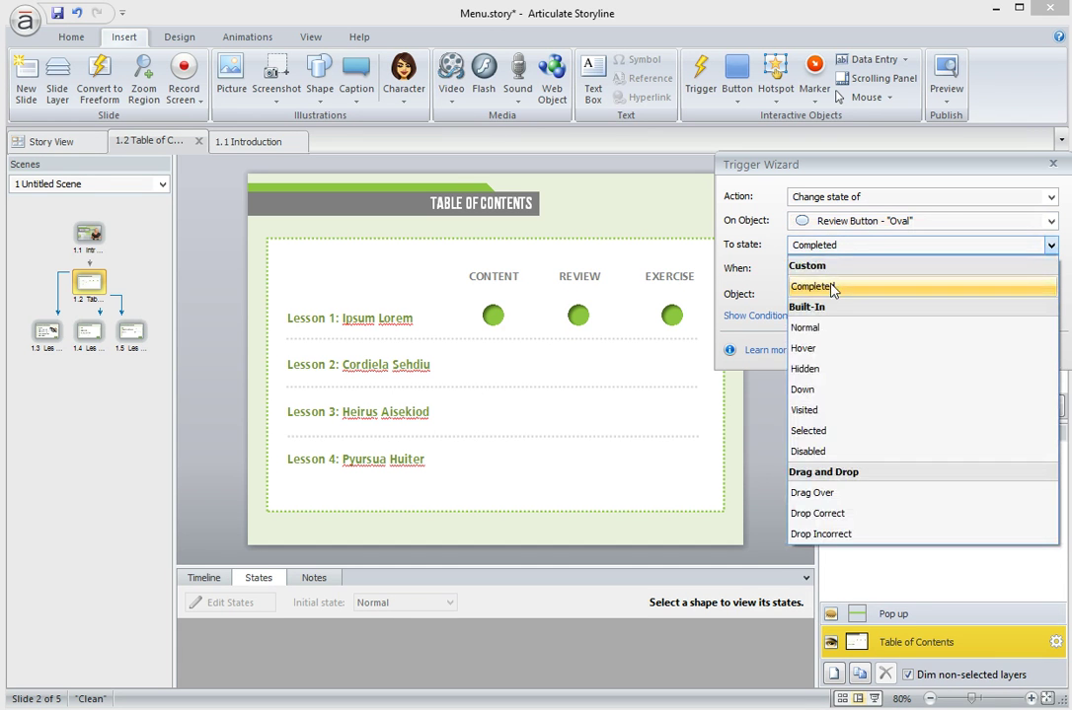
click(830, 287)
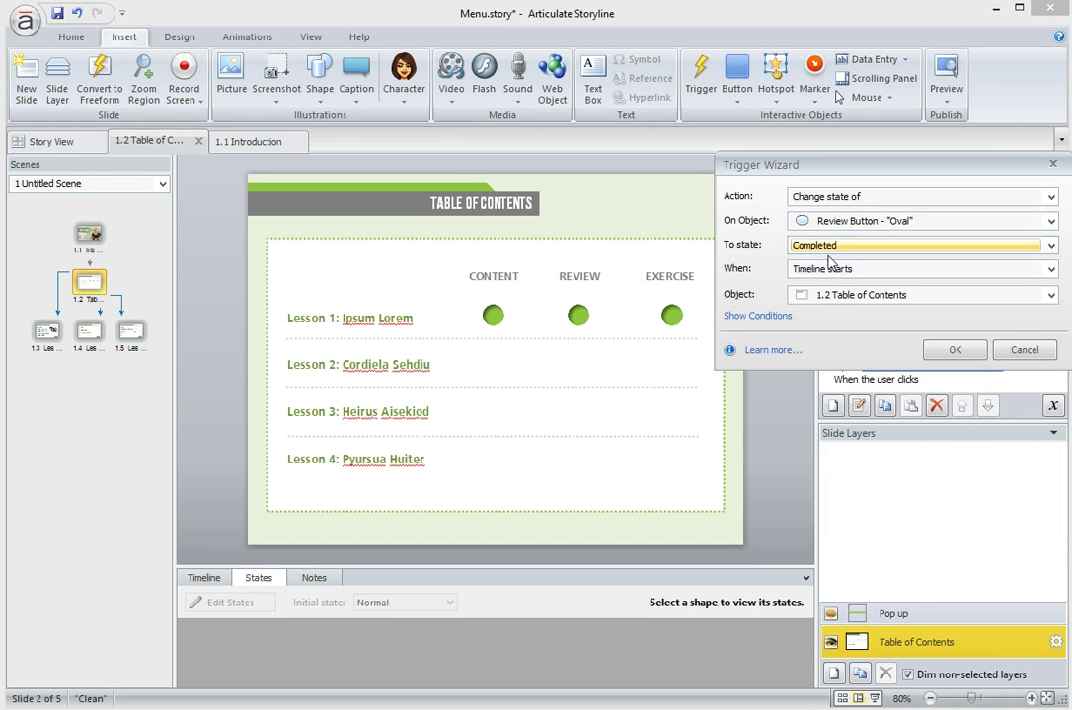
Add the condition ReviewVisited equal to True and confirm the Review Button trigger.
click(773, 318)
click(998, 426)
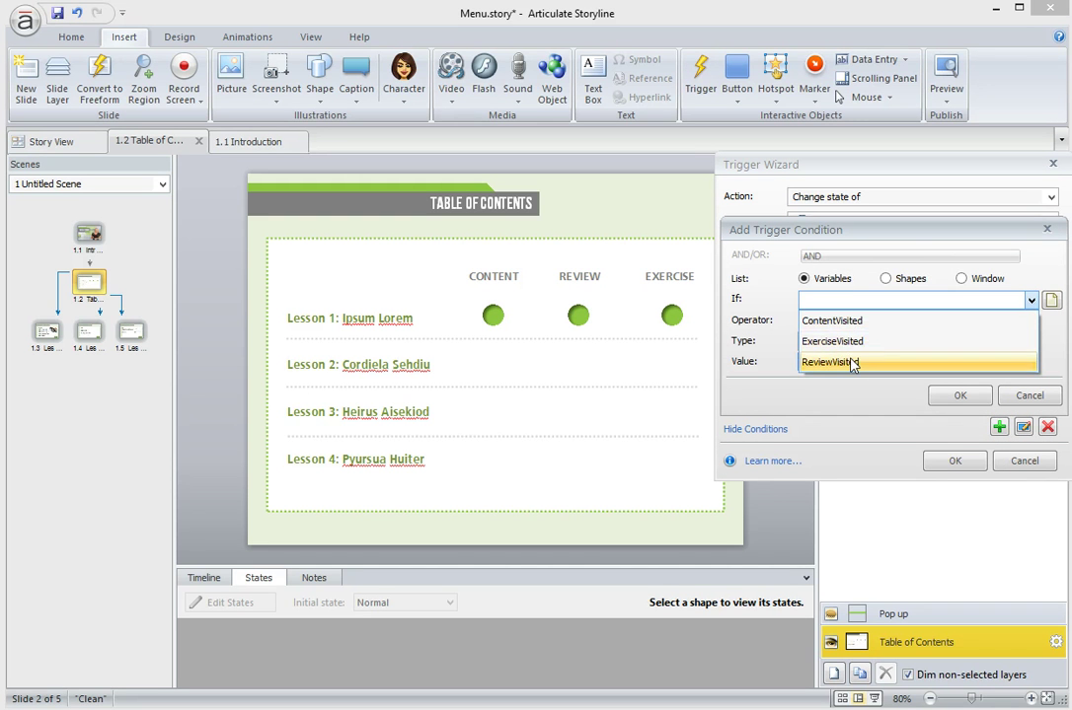
click(850, 363)
click(832, 322)
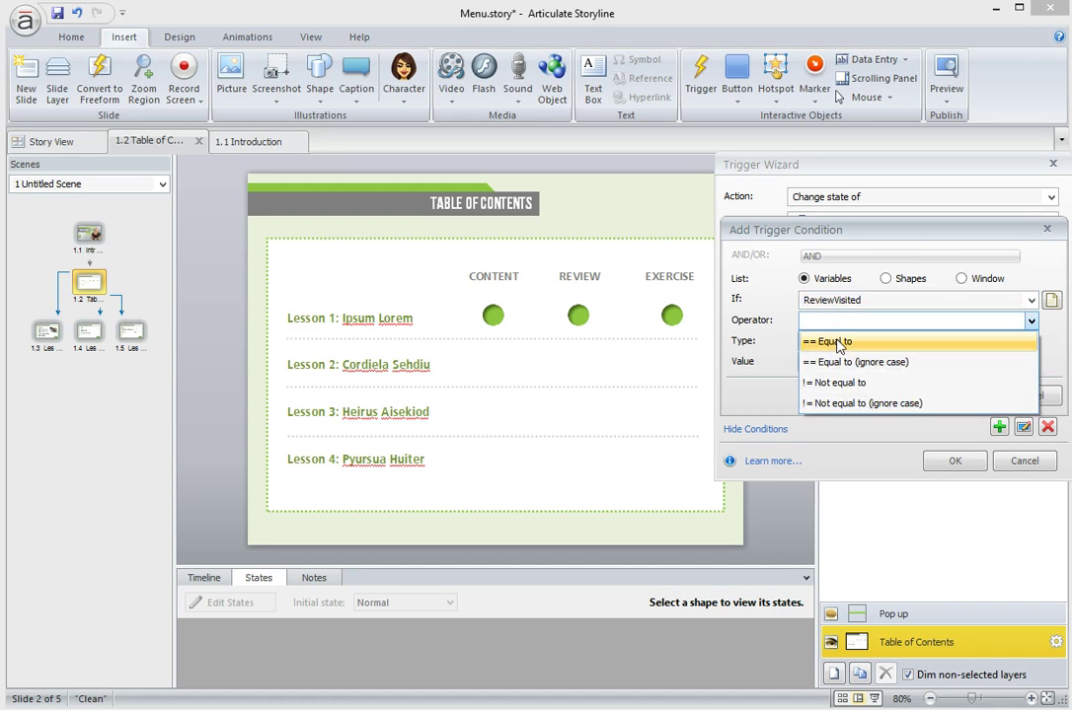
click(838, 342)
click(844, 363)
click(844, 381)
click(957, 396)
click(975, 468)
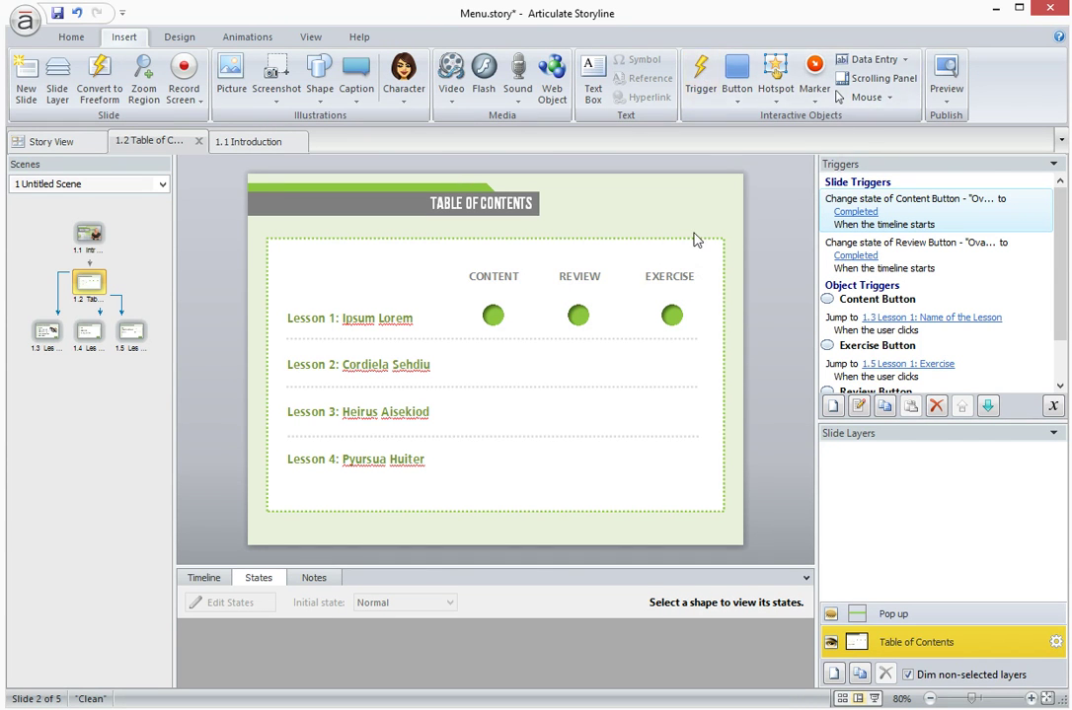
Start another change-state trigger targeting the Exercise Button.
click(703, 88)
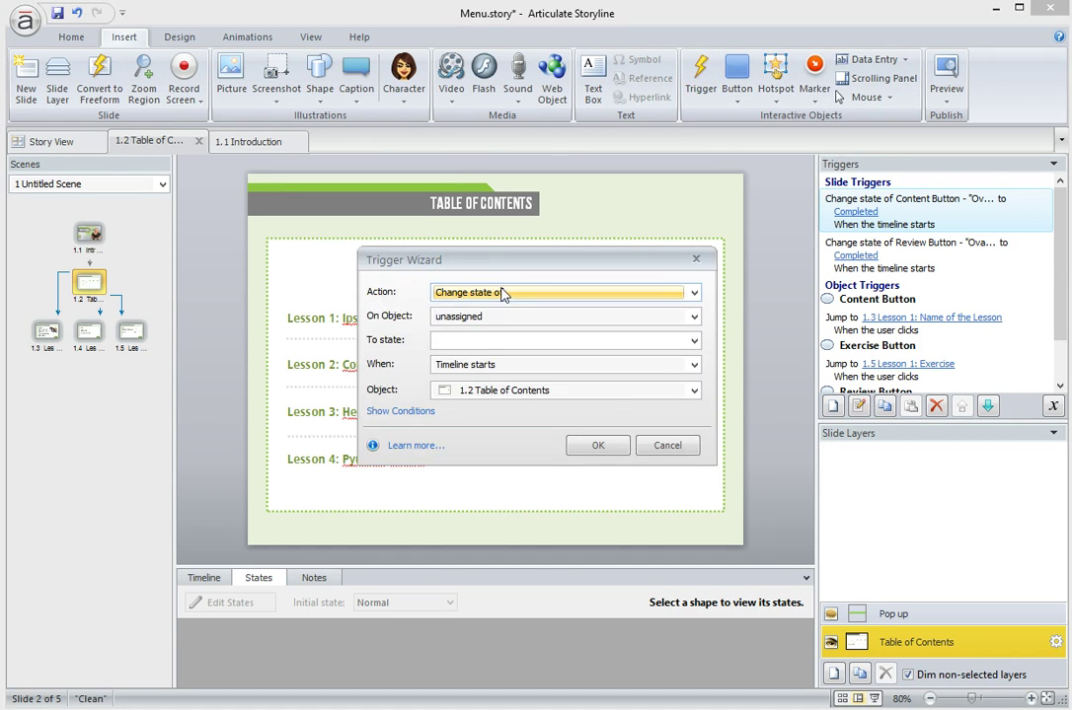
click(496, 322)
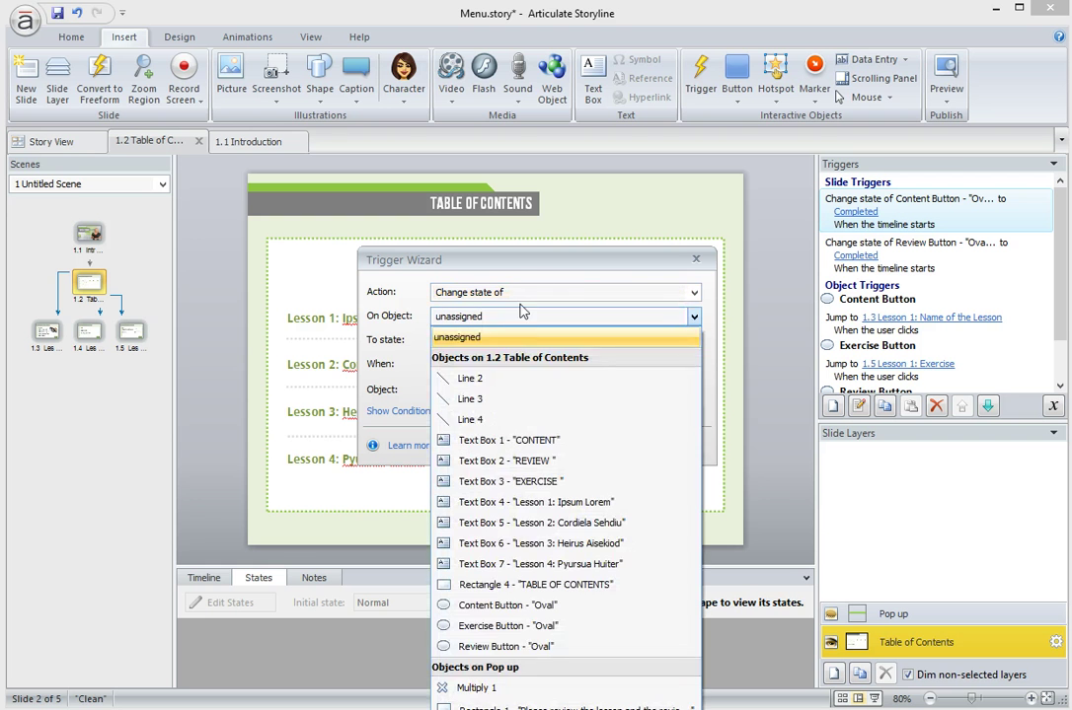
click(543, 627)
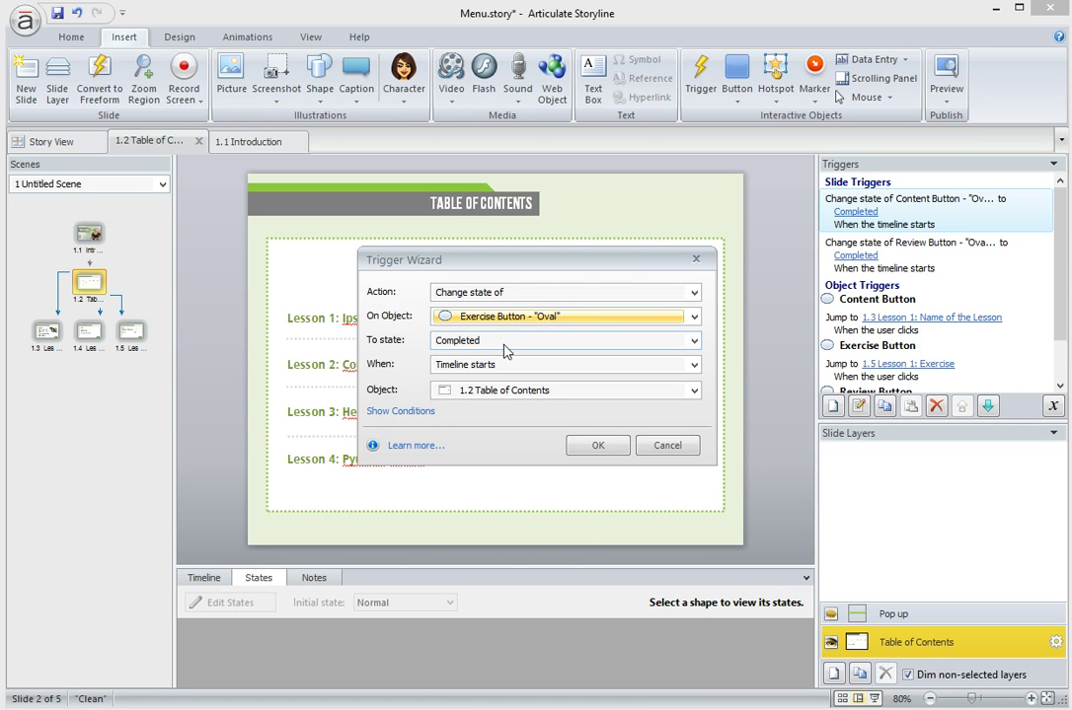
Add the condition ExerciseVisited equal to True, confirm the trigger, and preview the course.
click(405, 411)
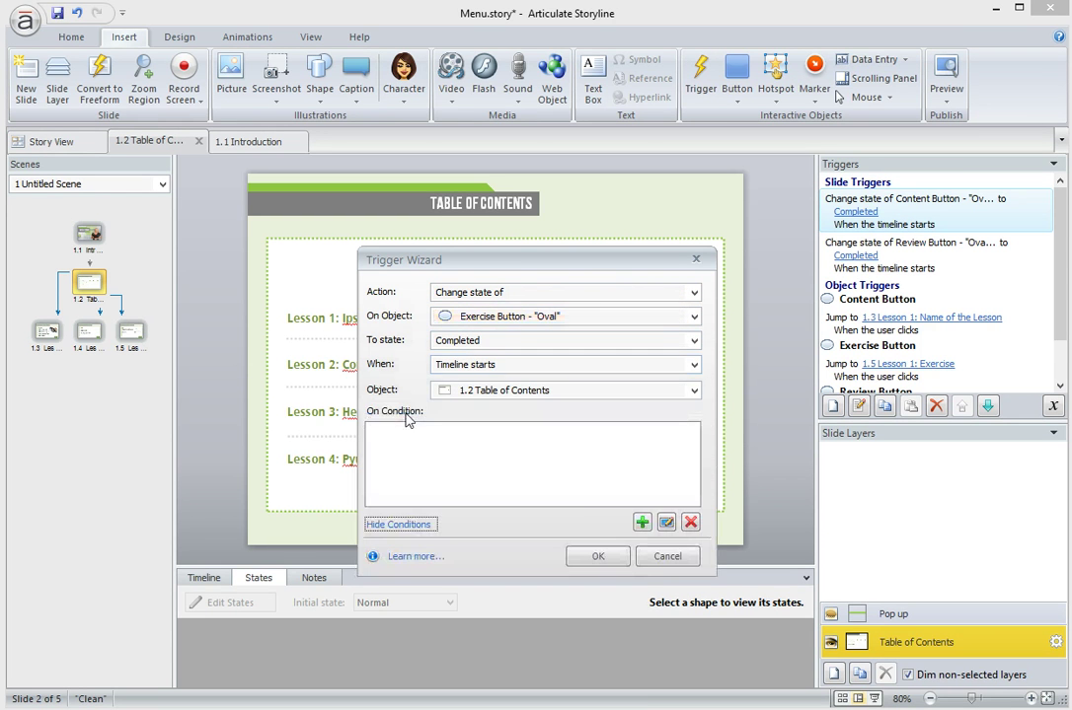
click(641, 522)
click(521, 395)
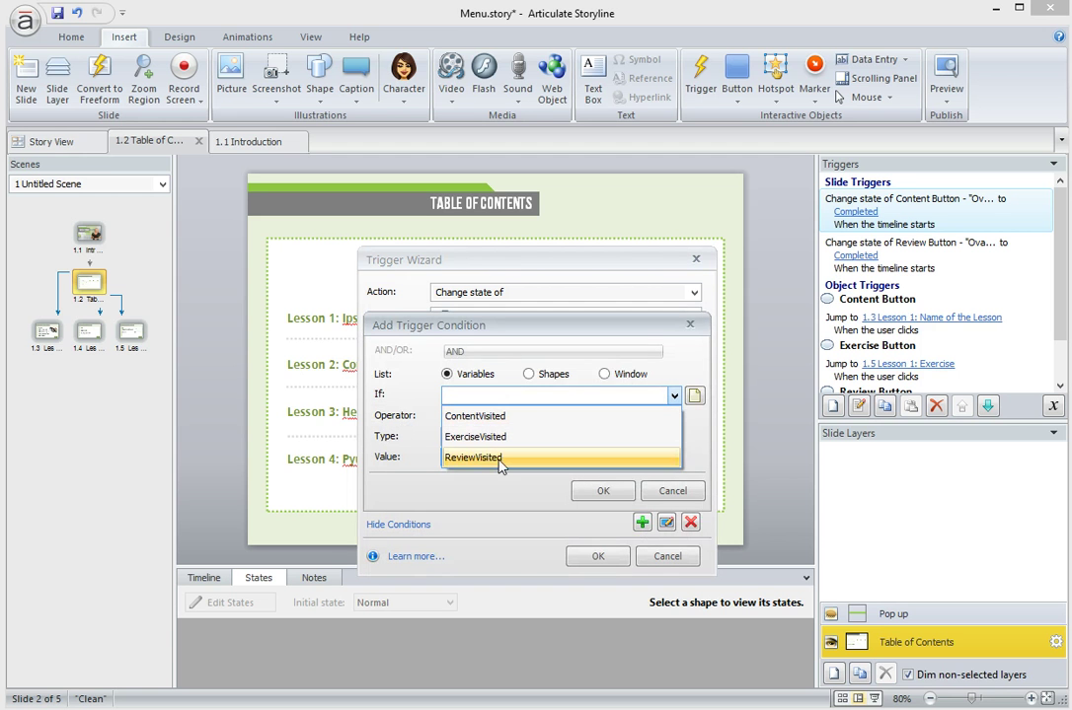
click(483, 436)
click(488, 416)
click(481, 437)
click(478, 457)
click(483, 476)
key(Return)
click(610, 556)
click(945, 79)
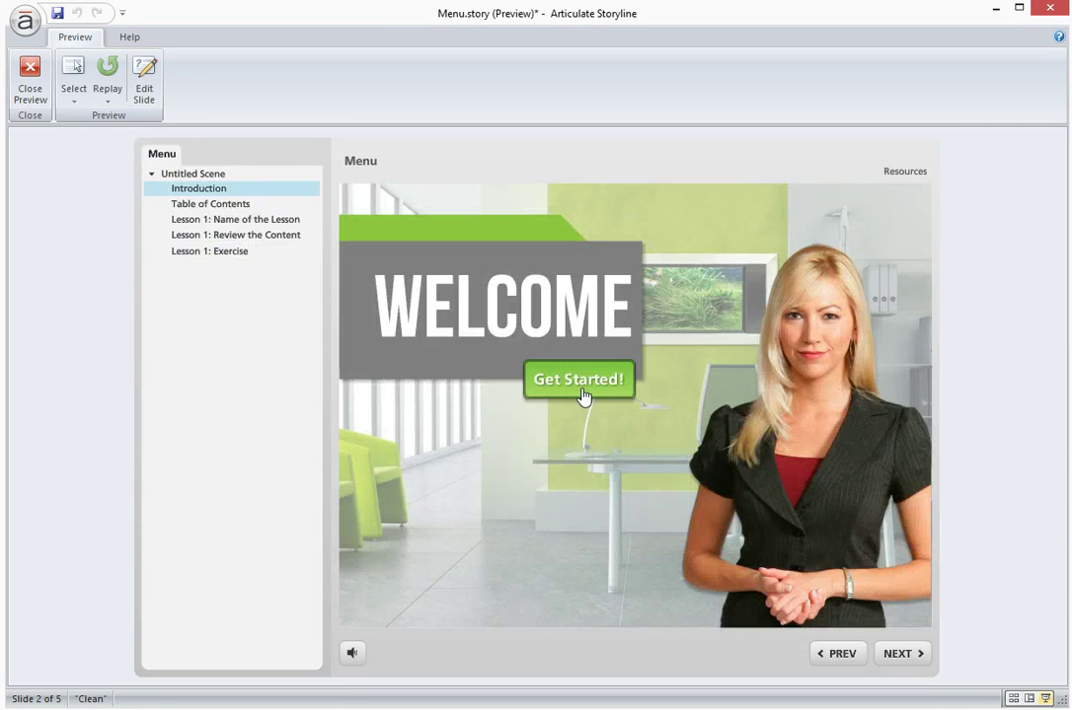
In preview, visit the Review and Exercise slides to confirm their check marks, then close preview.
click(581, 390)
click(735, 355)
click(869, 602)
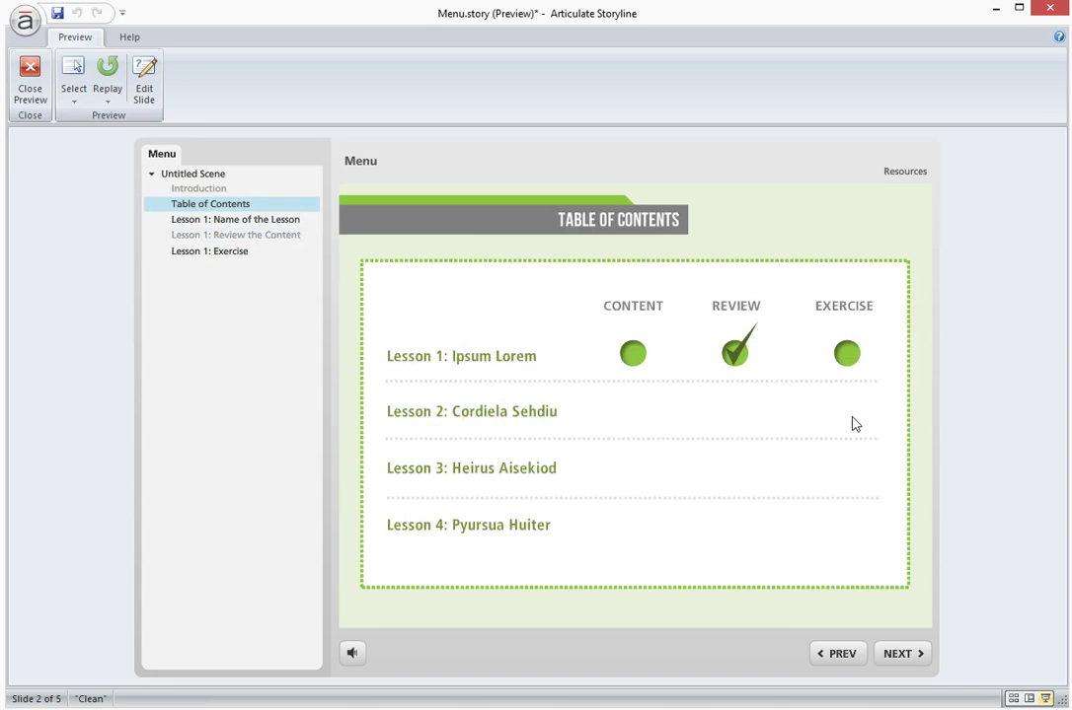
click(847, 355)
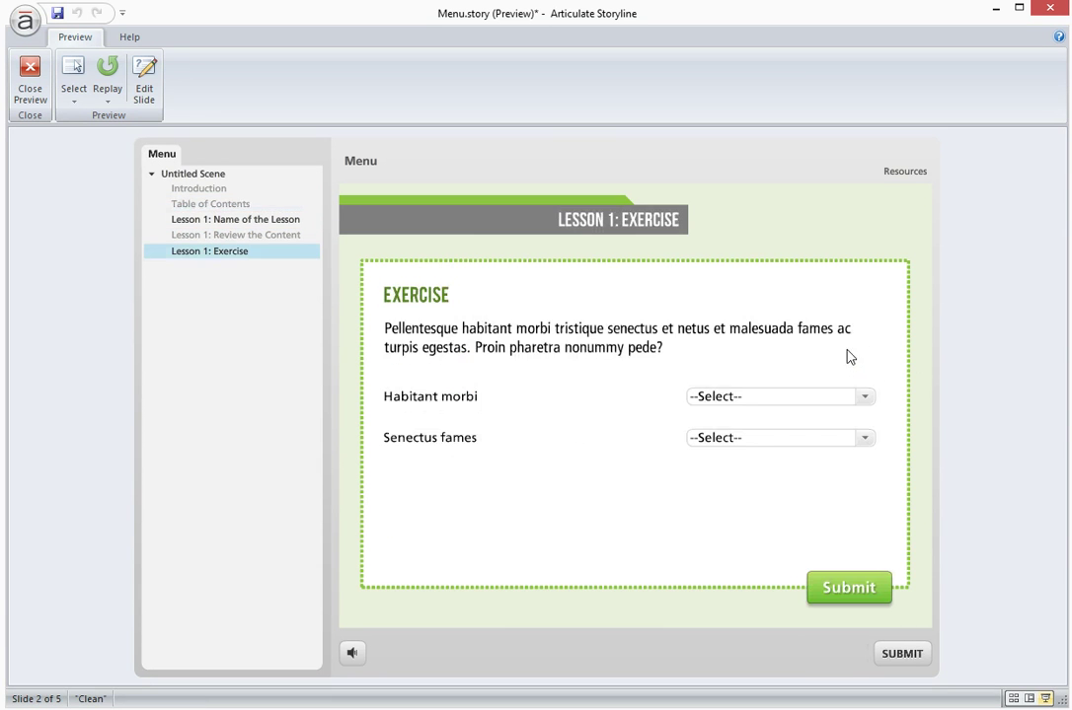
click(837, 595)
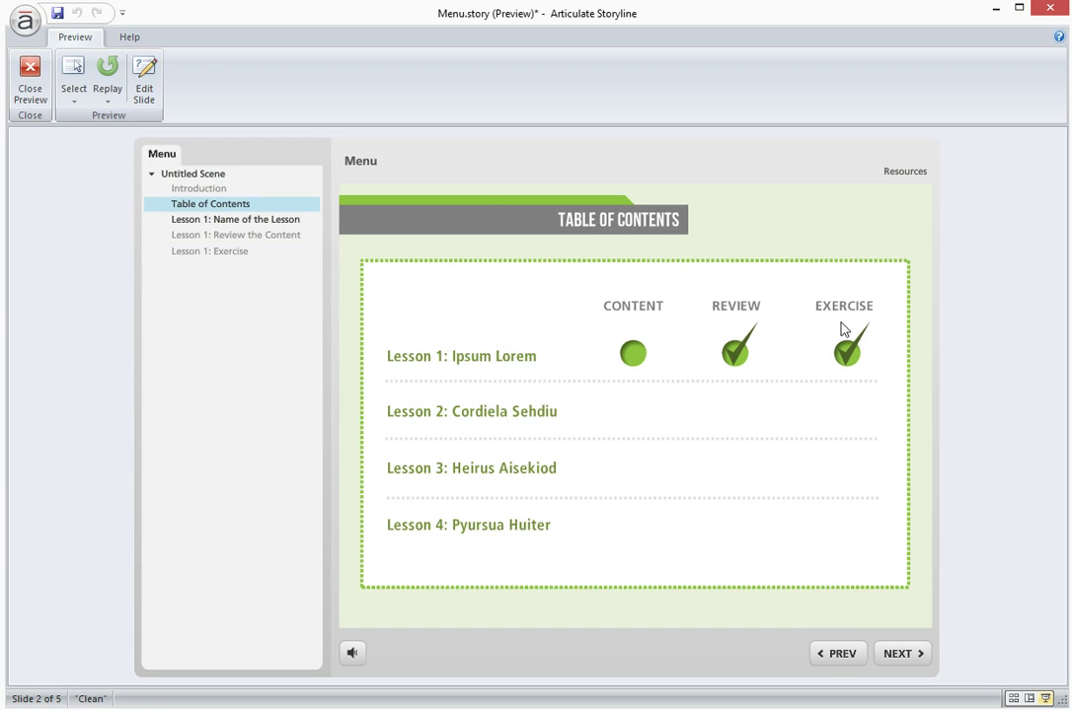
click(30, 79)
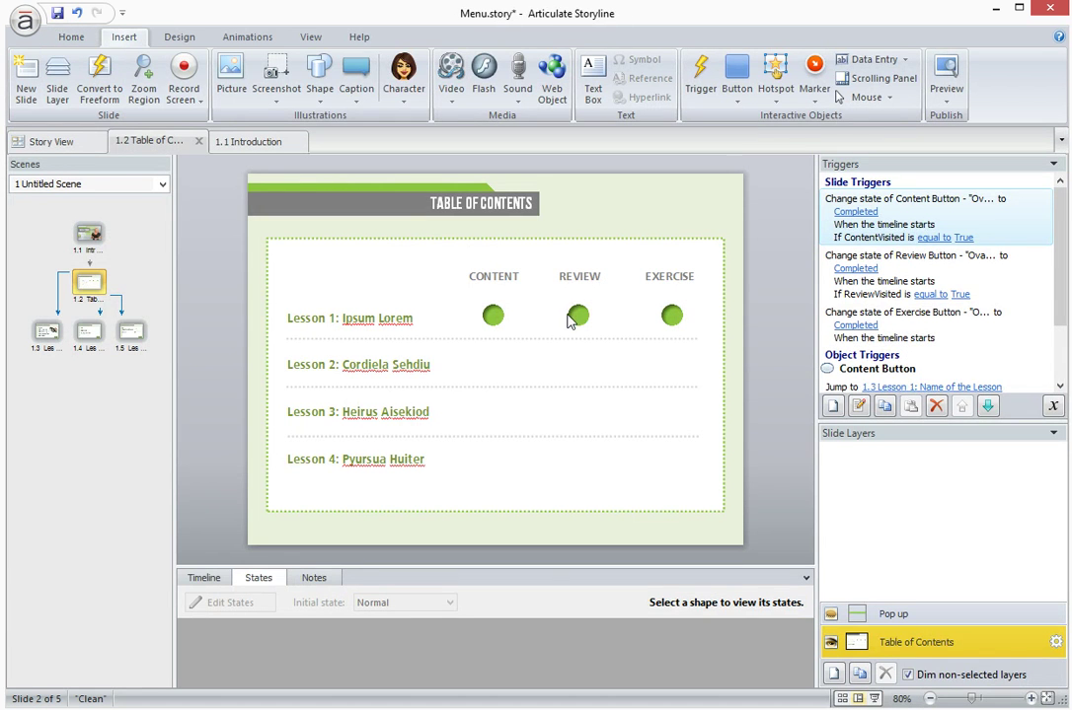